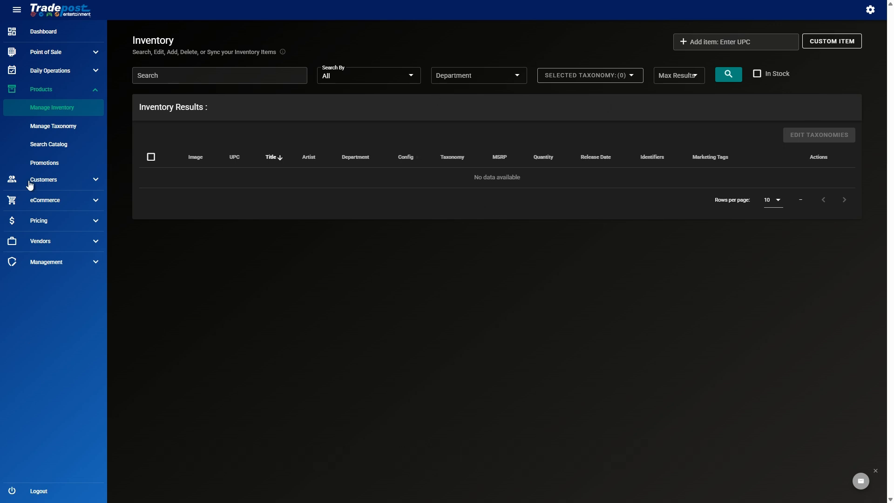
Examine the inventory search filters: search-by field, department, taxonomy tree and maximum results options.
click(173, 75)
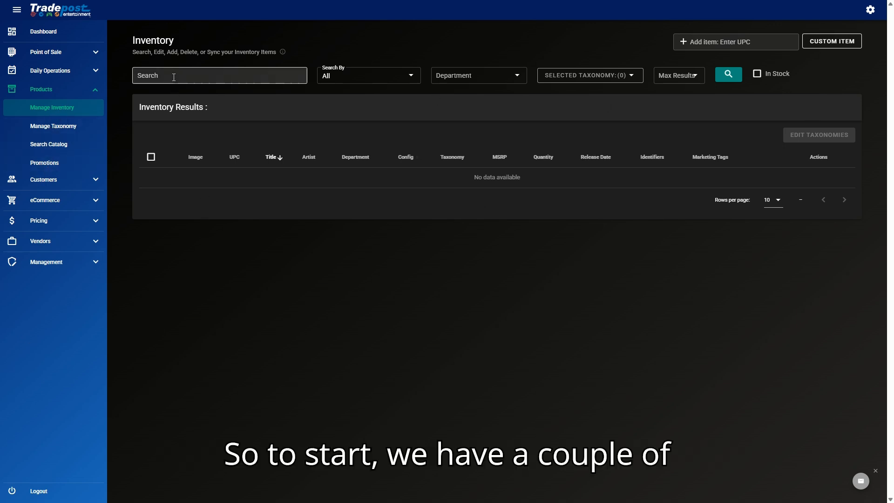
click(382, 82)
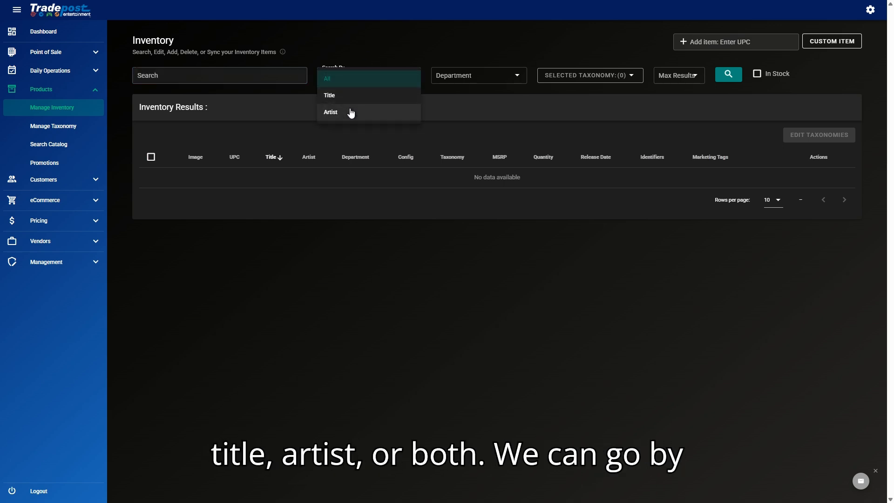
click(467, 84)
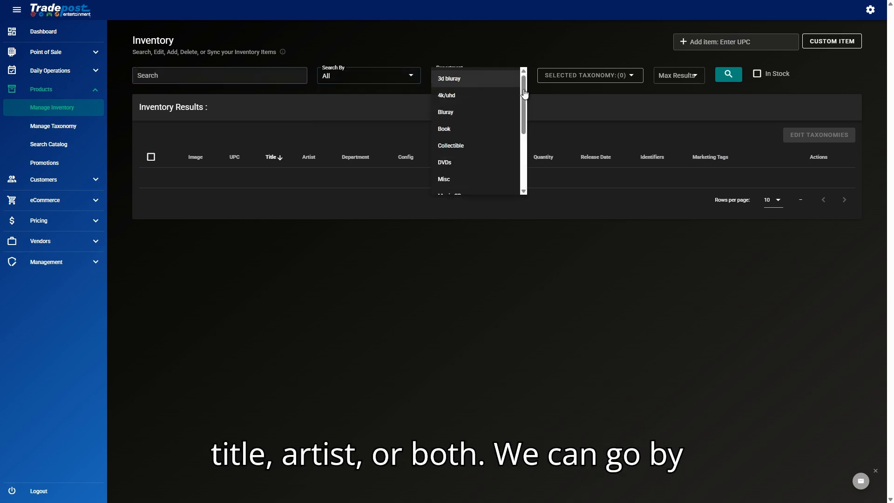
click(601, 77)
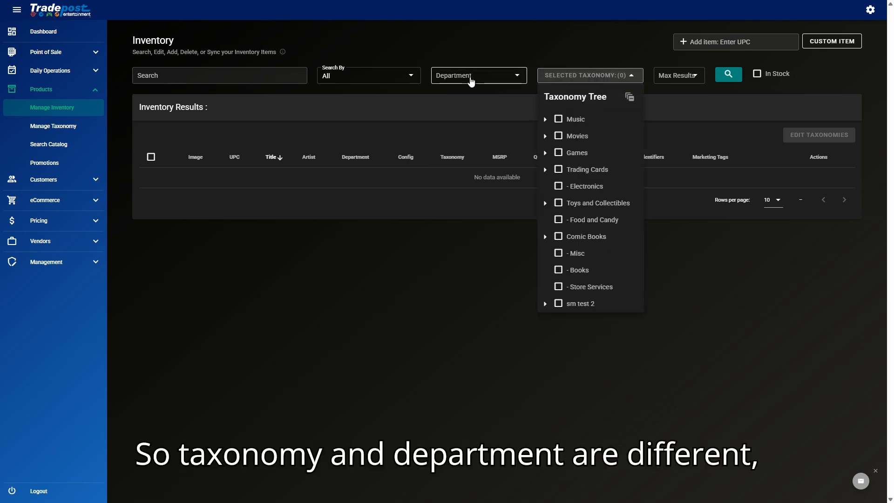
click(572, 77)
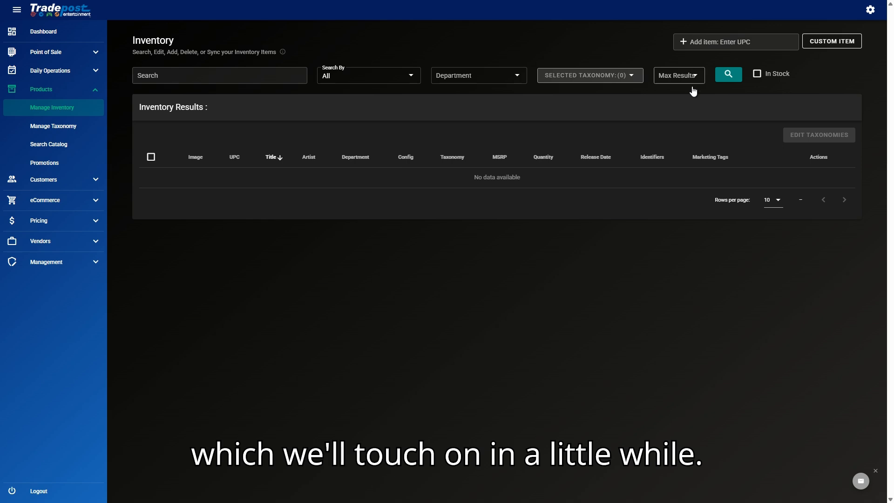
click(675, 81)
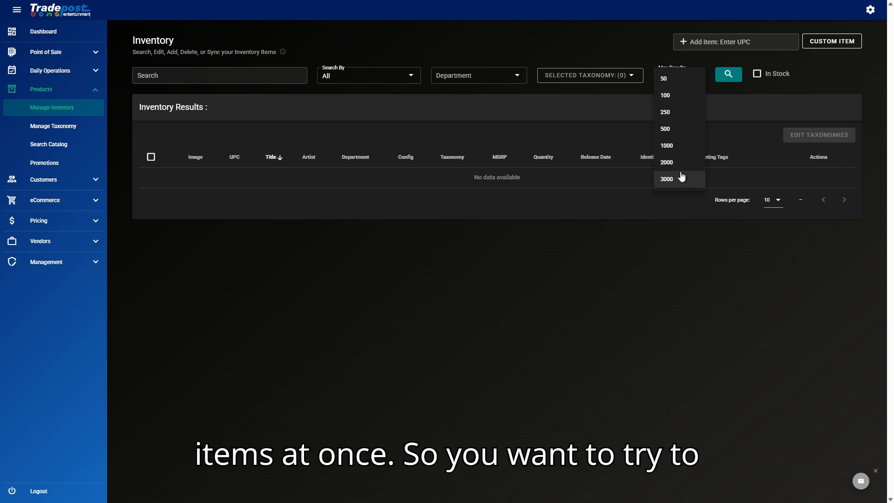
click(736, 102)
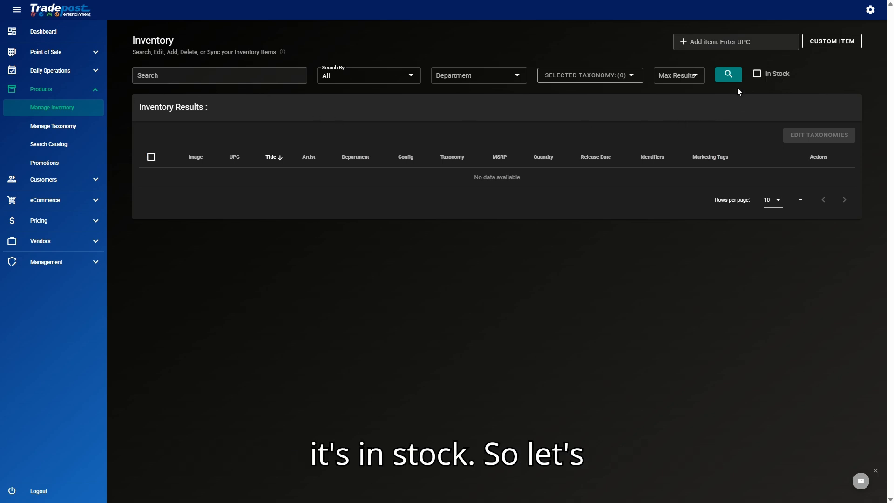
Search the inventory for "pokemon" and look through the first page of results down to the item total.
click(209, 75)
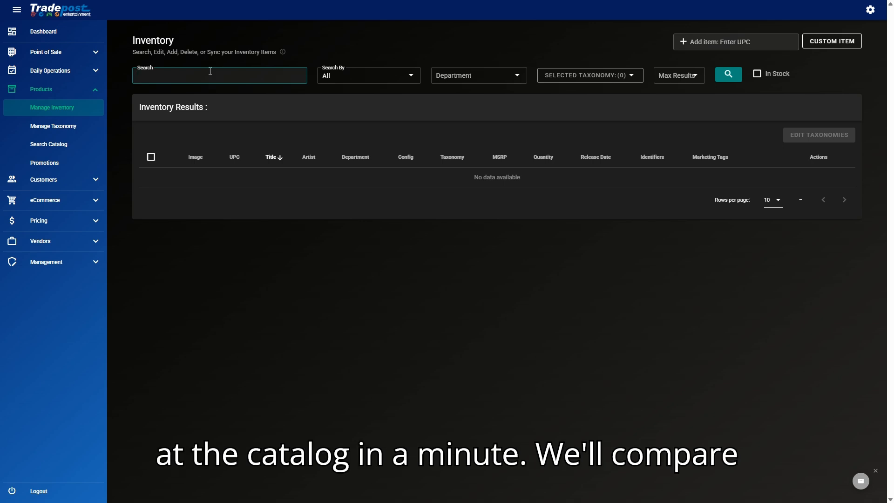
text(pokemon)
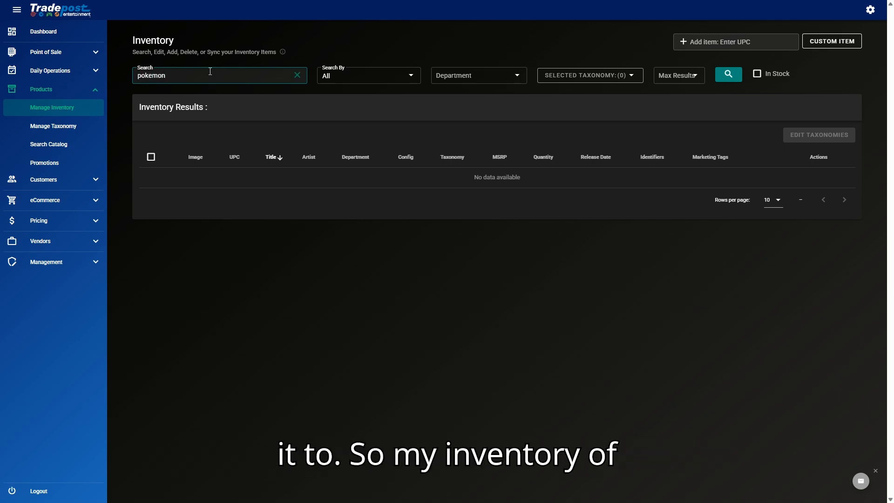
key(Return)
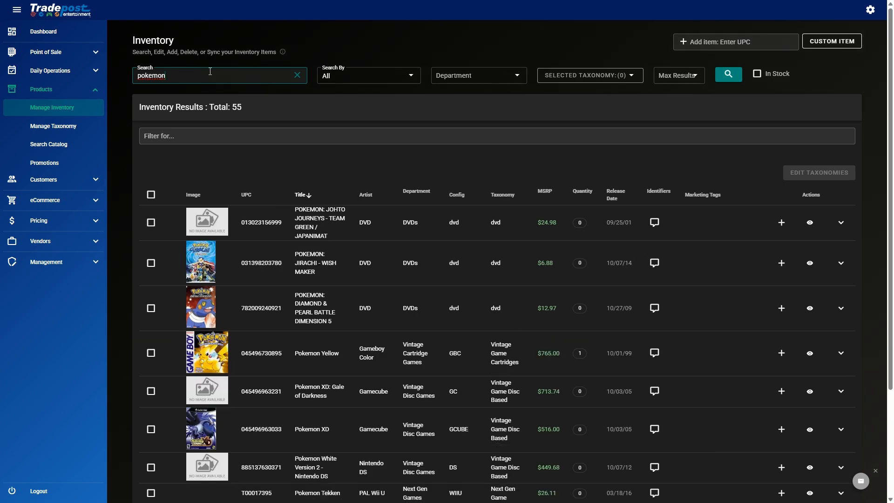
scroll(582, 212, down, 1)
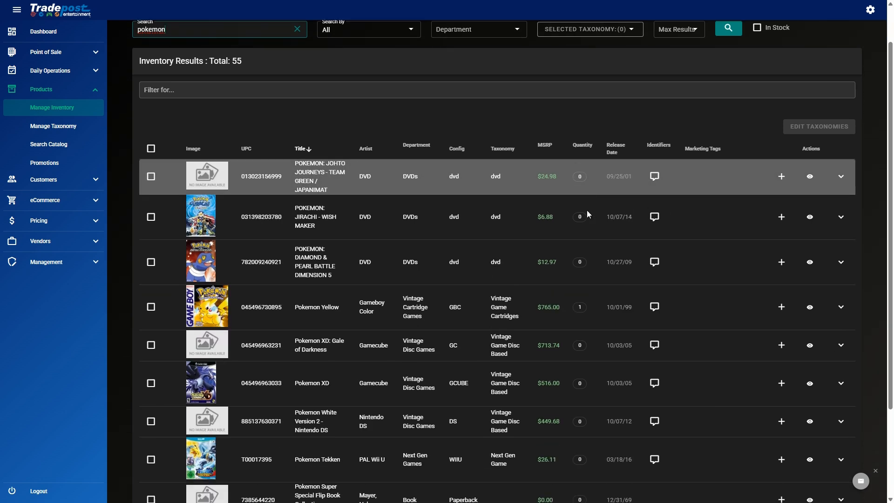
scroll(579, 232, down, 3)
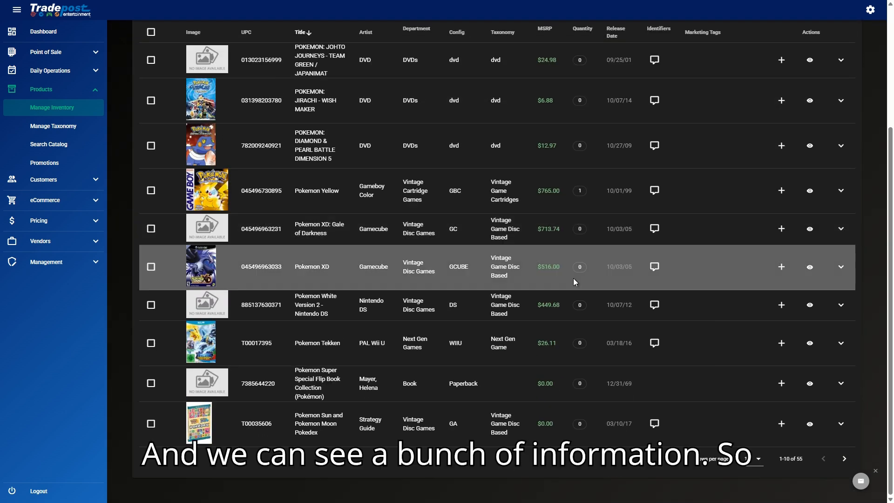
double_click(800, 459)
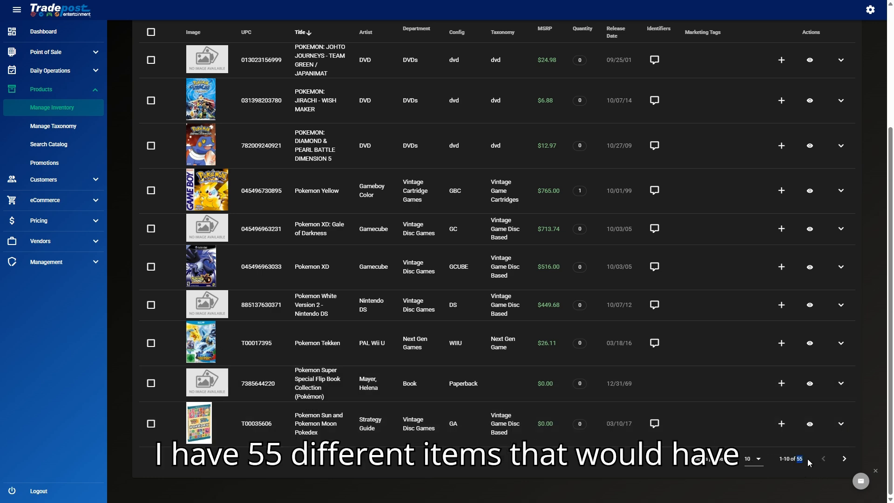
Collapse the navigation sidebar and sort the inventory results by quantity in descending order.
click(17, 9)
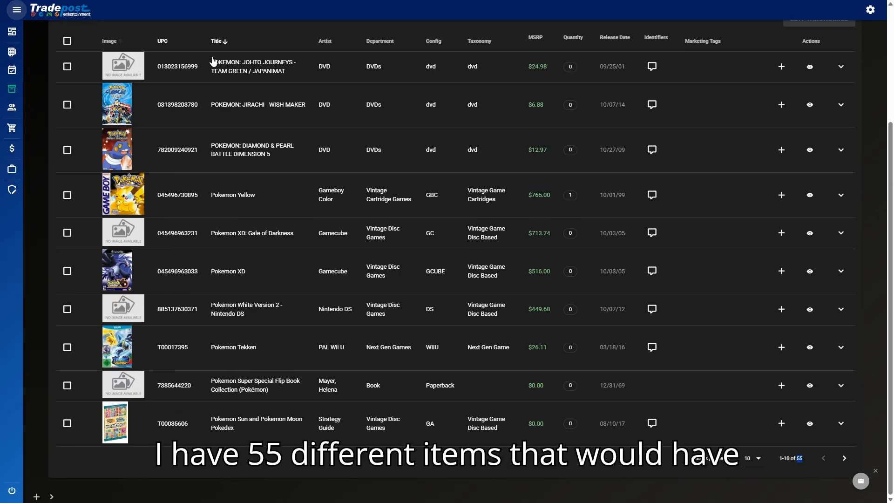
scroll(744, 251, up, 4)
click(578, 177)
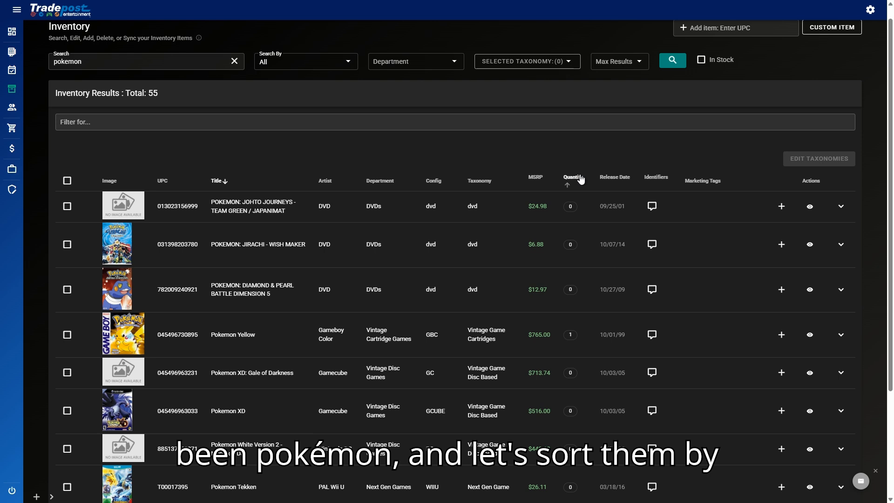
click(579, 179)
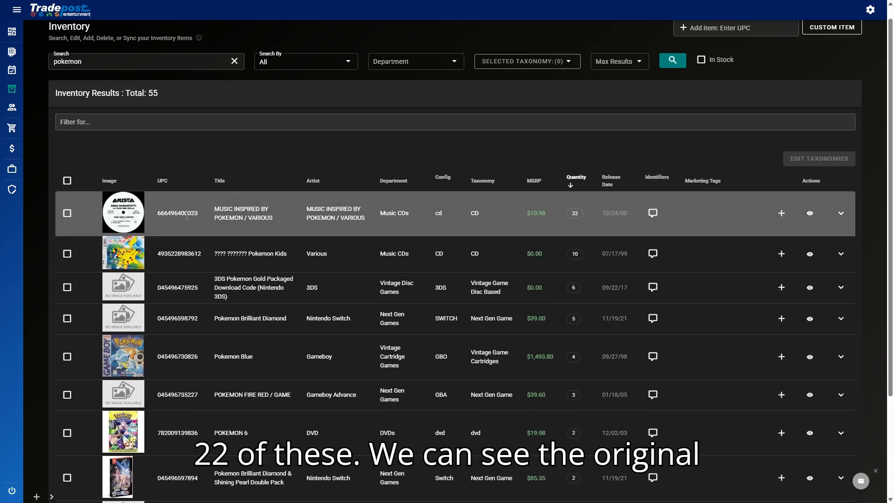
Examine the UPC, department, config, taxonomy, MSRP and identifiers of the "MUSIC INSPIRED BY POKEMON / VARIOUS" item.
double_click(160, 213)
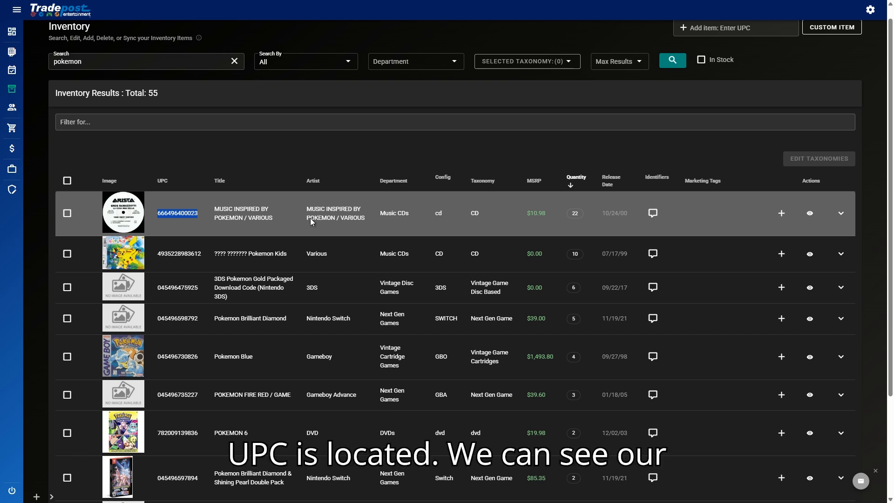
double_click(403, 213)
double_click(438, 214)
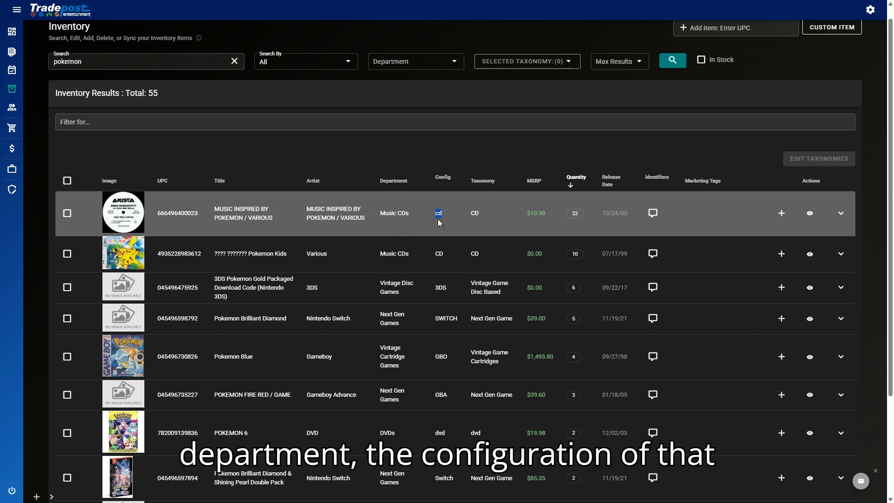
double_click(474, 214)
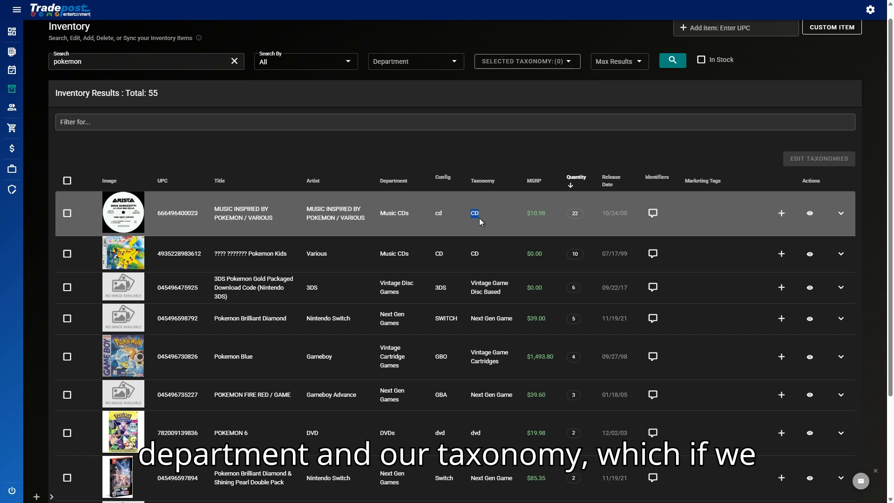
double_click(389, 214)
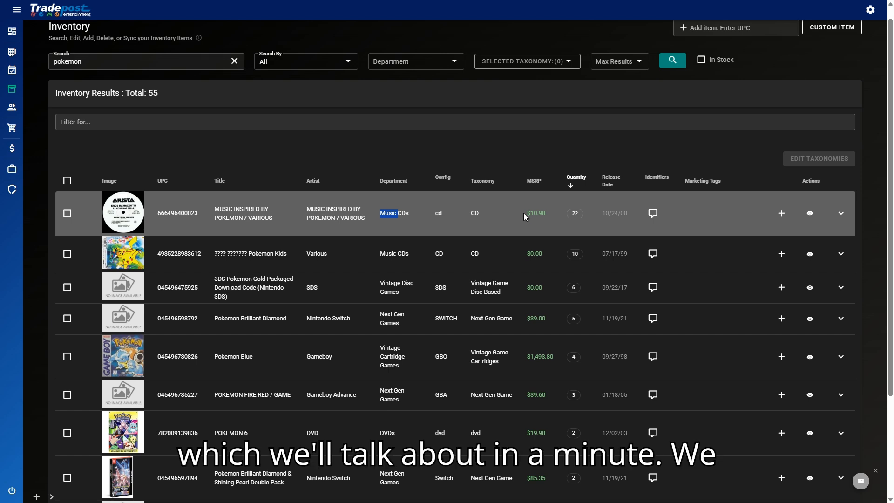
double_click(535, 213)
mouse_move(653, 214)
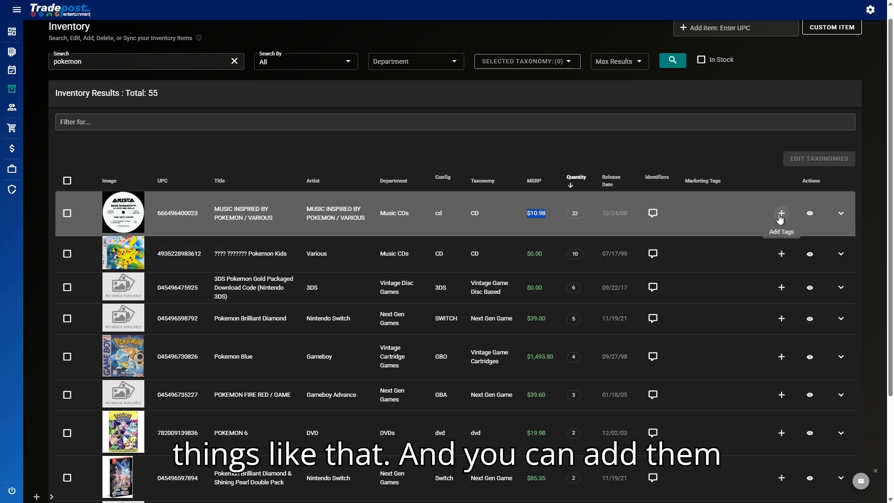
Add the marketing tag "pokemon" to the "MUSIC INSPIRED BY POKEMON / VARIOUS" item.
click(781, 214)
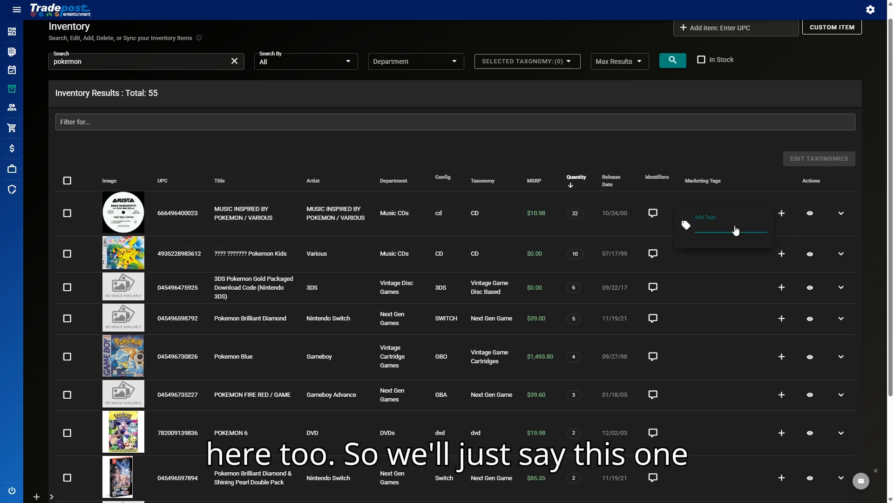
text(pokemon)
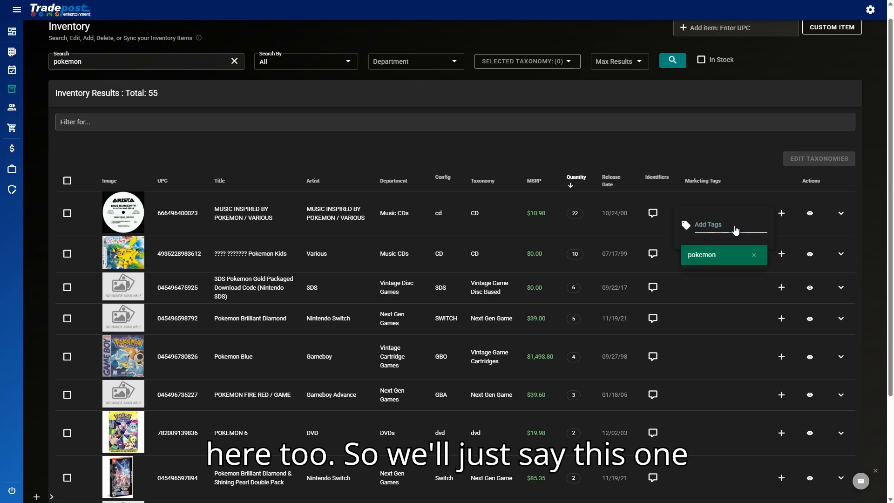
key(Return)
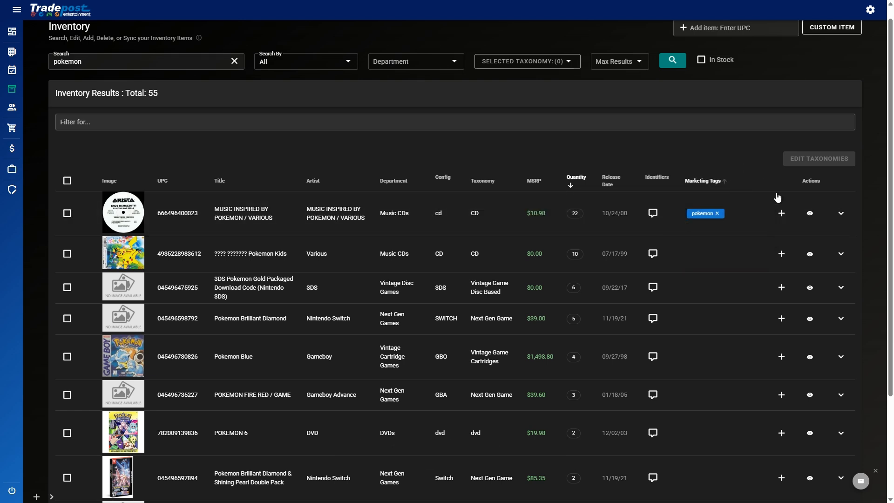
scroll(679, 177, up, 1)
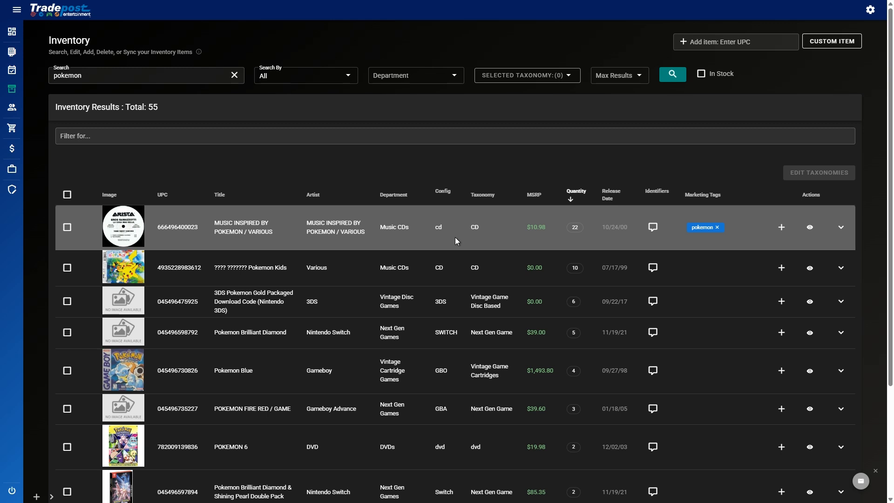
double_click(162, 227)
key(ctrl+c)
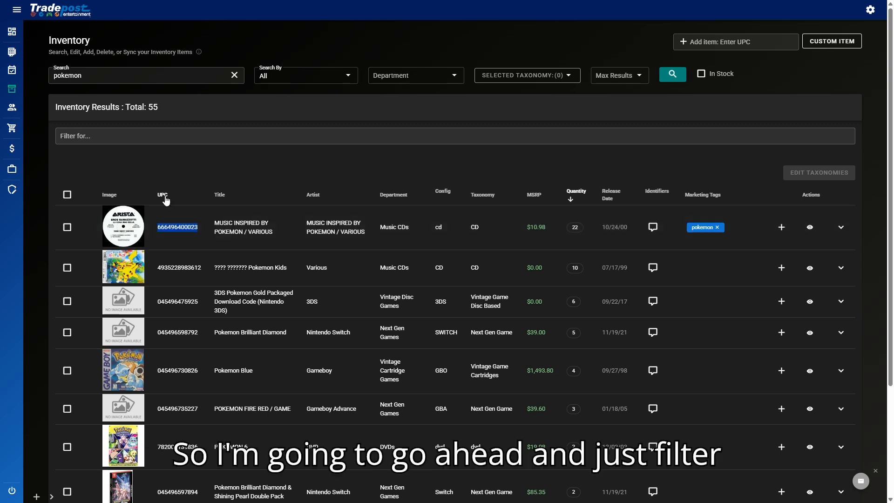
click(201, 136)
key(ctrl+v)
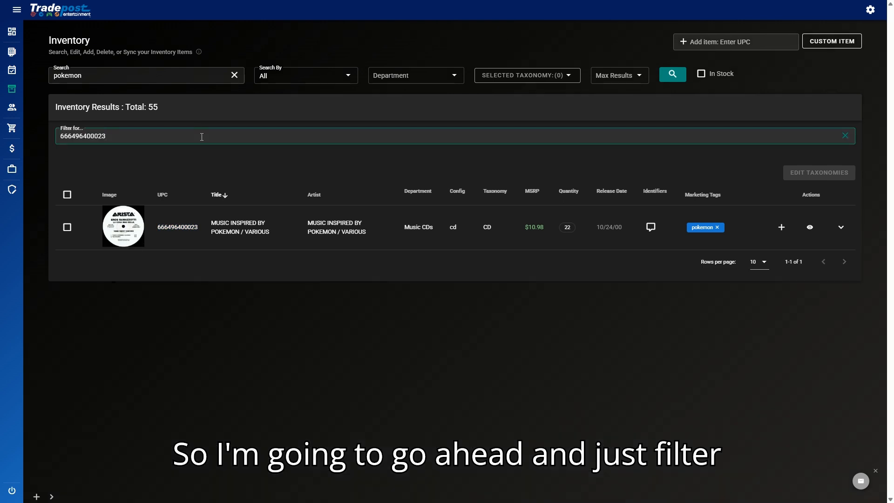
click(404, 362)
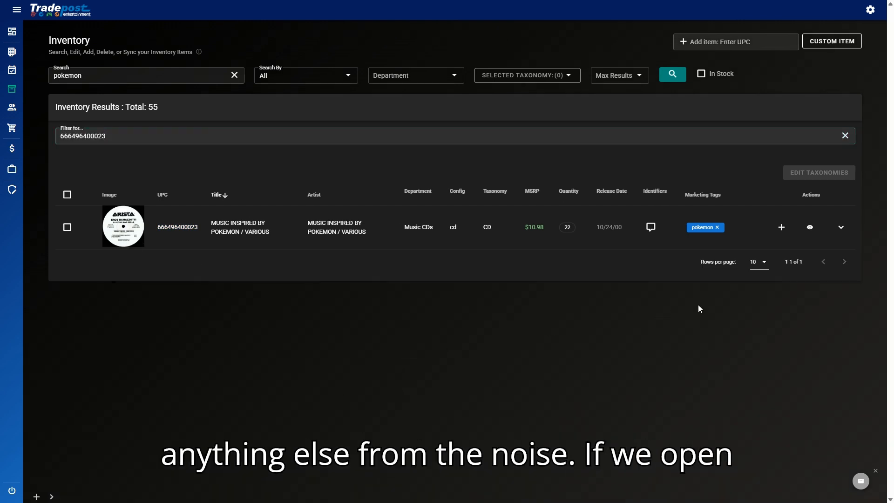
click(840, 227)
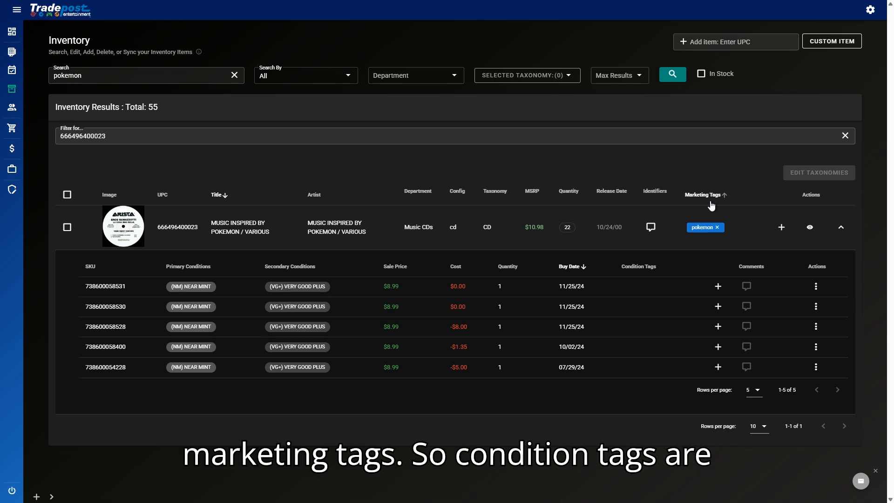
click(722, 287)
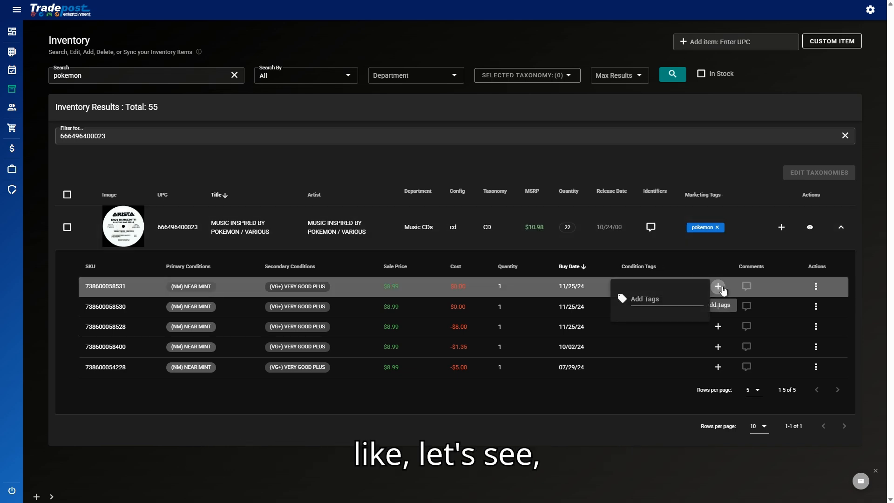
click(670, 304)
text(dama)
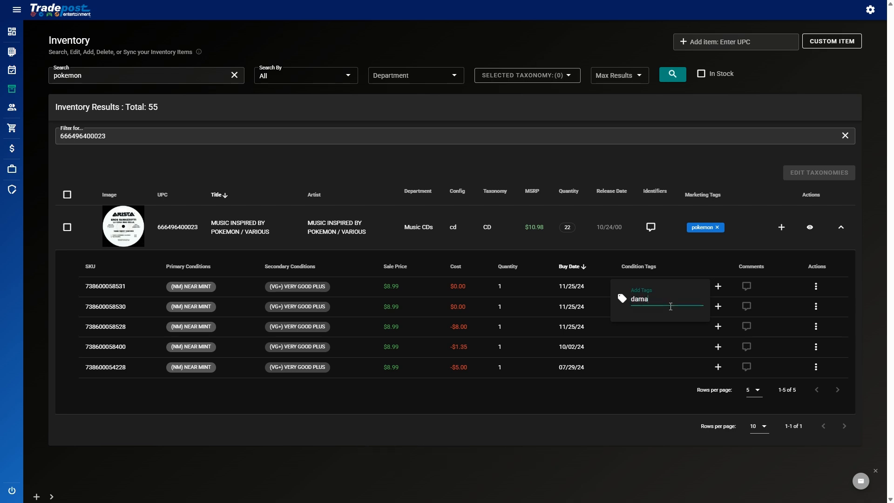
text(ged cover)
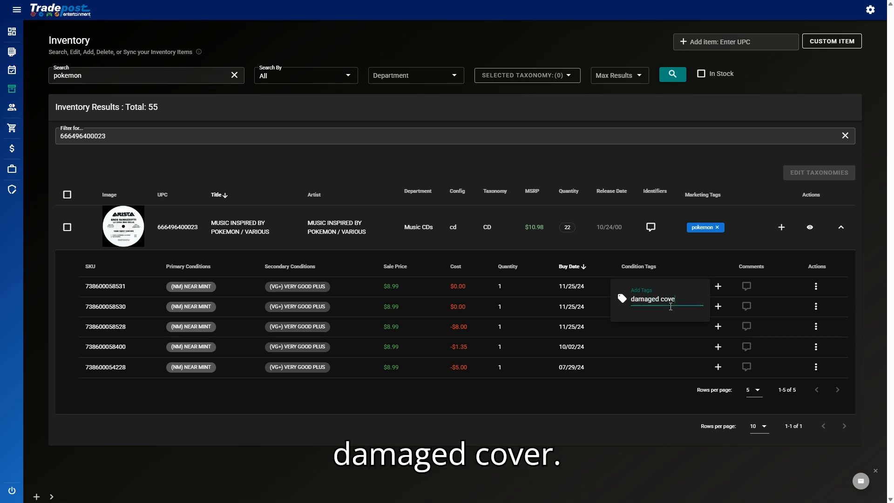
key(Return)
click(667, 305)
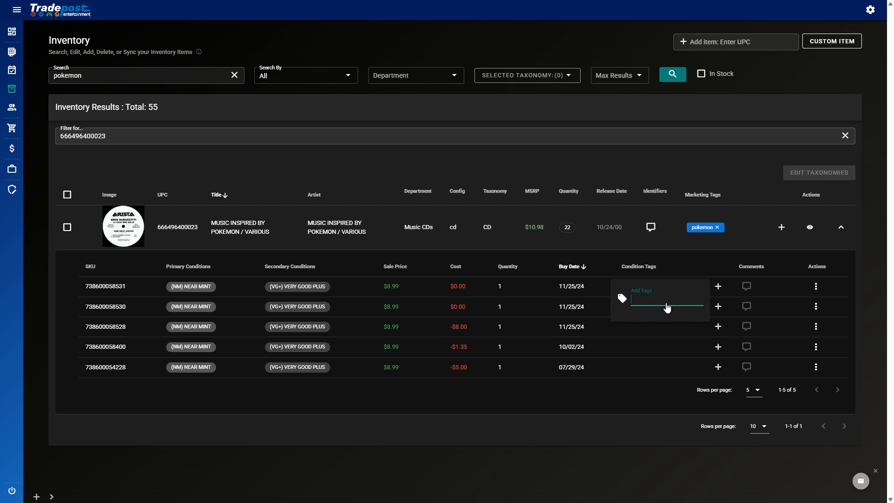
text(chipped)
key(Return)
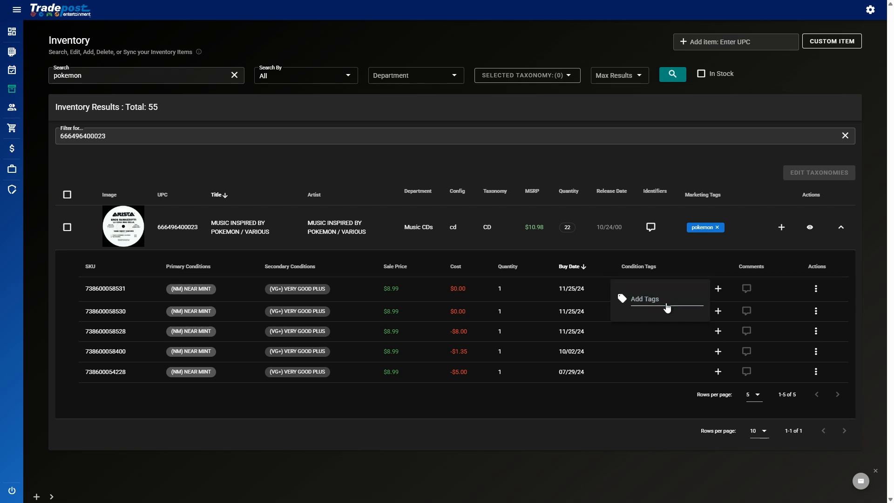
click(727, 244)
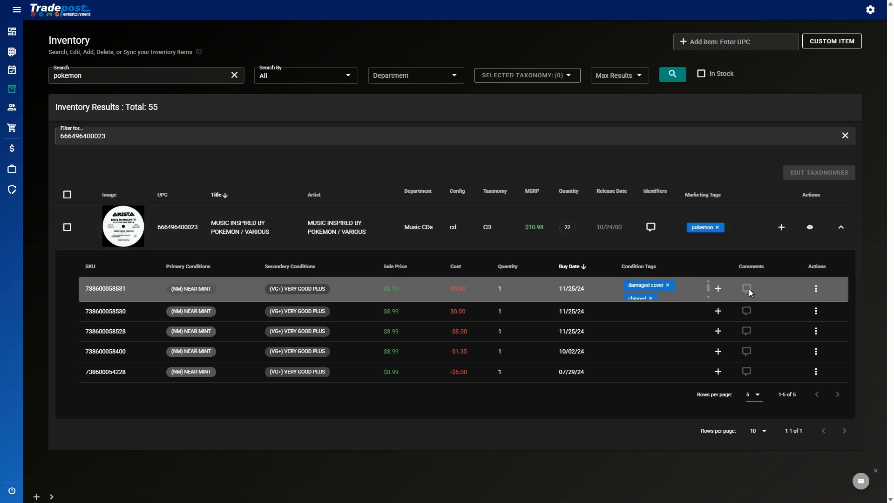
click(816, 288)
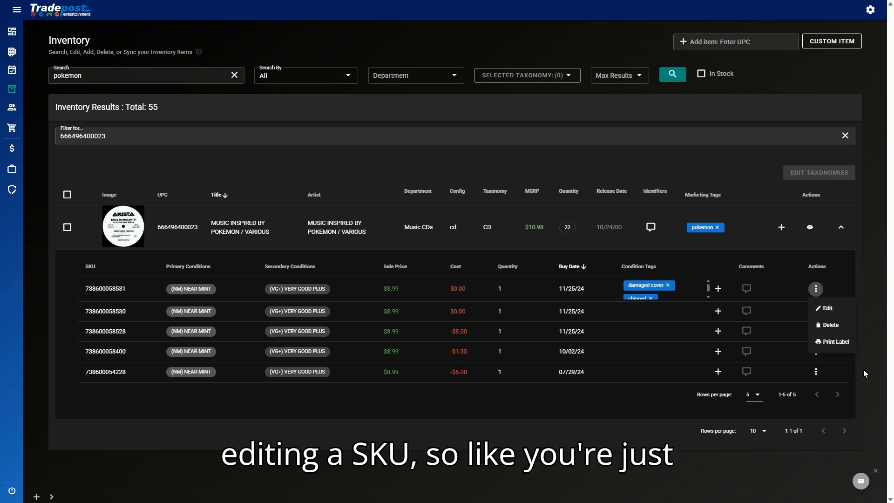
click(825, 295)
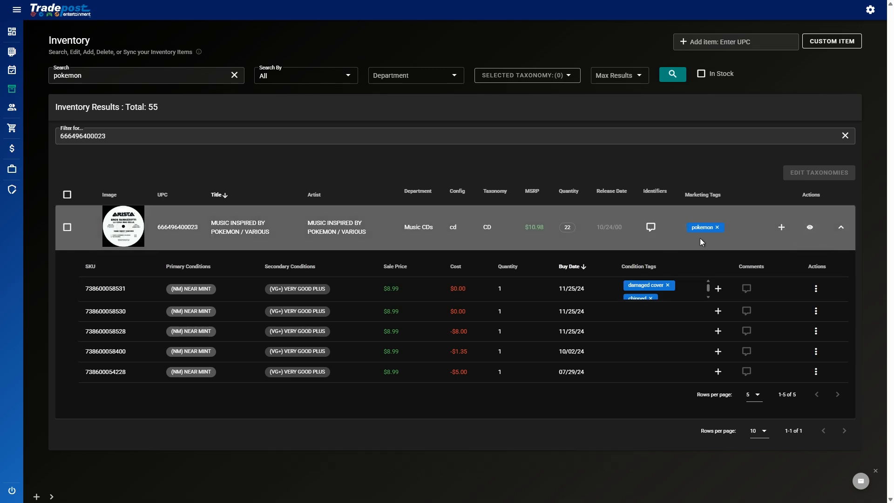
Open the catalog details of the "MUSIC INSPIRED BY POKEMON / VARIOUS" item, enable editing, and set the base price to 10.
click(809, 227)
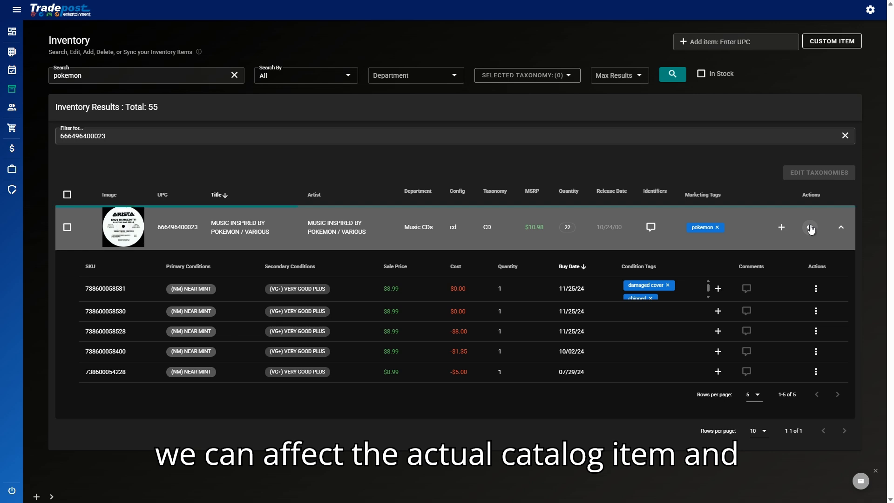
scroll(488, 368, down, 4)
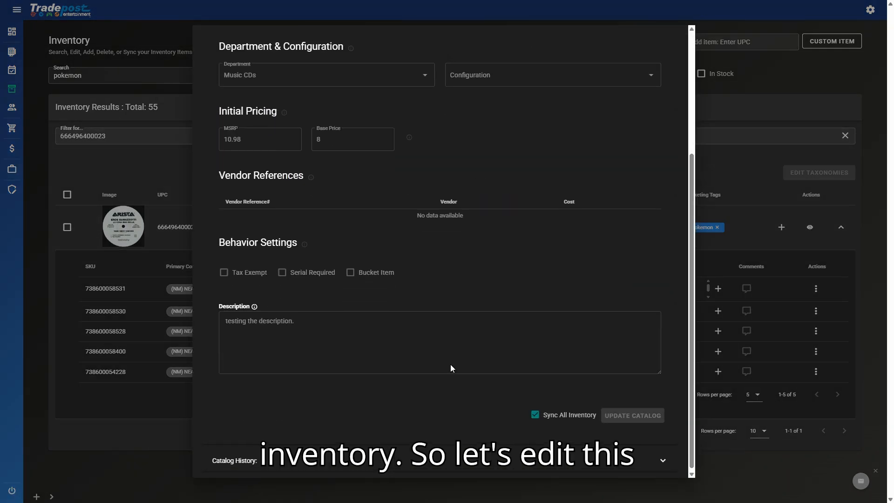
scroll(450, 366, up, 4)
click(652, 38)
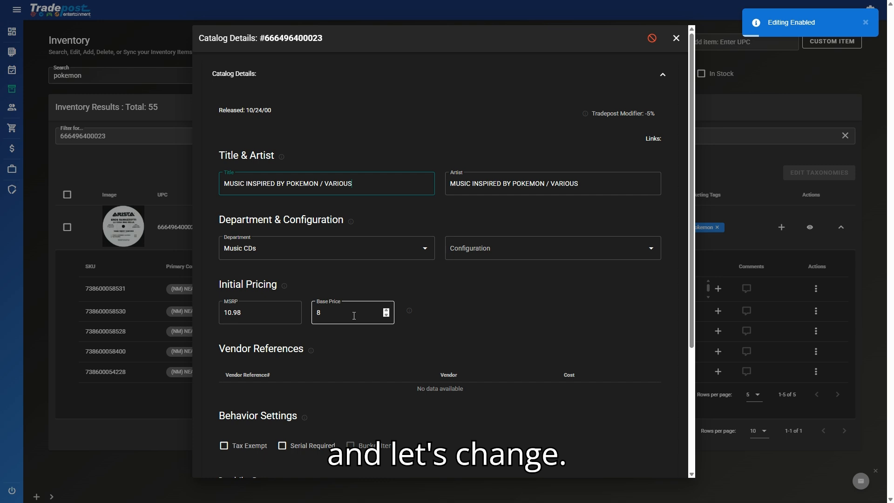
scroll(355, 312, down, 3)
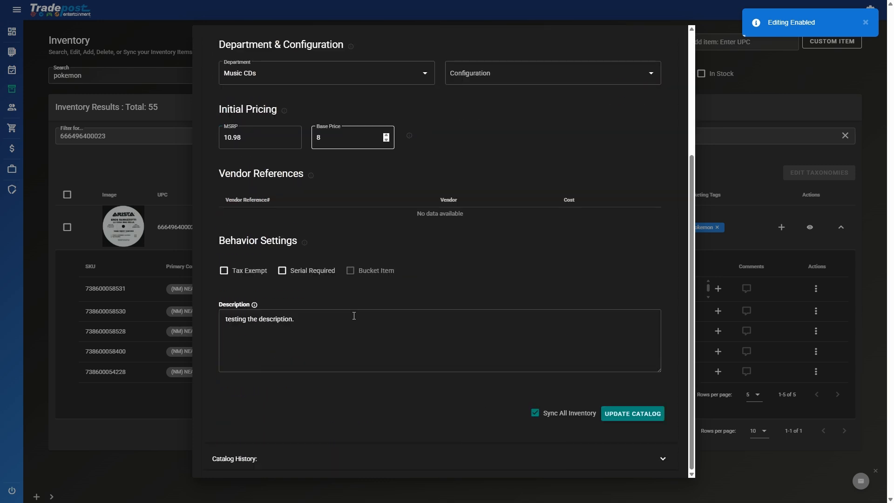
click(386, 135)
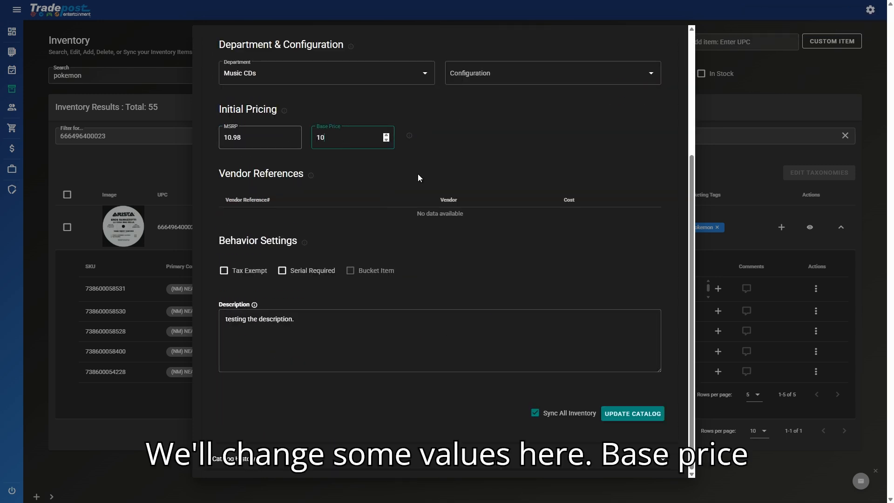
Set the catalog item's configuration to CD.
scroll(465, 195, up, 3)
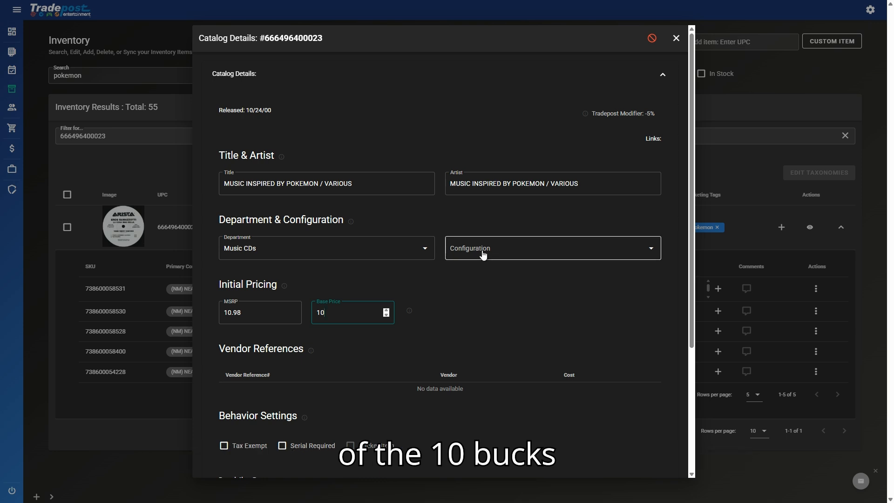
click(483, 253)
click(482, 254)
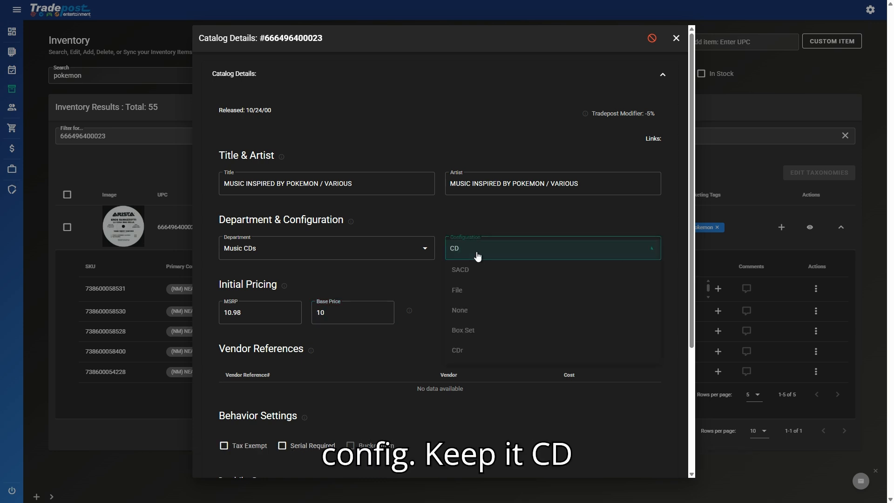
click(399, 183)
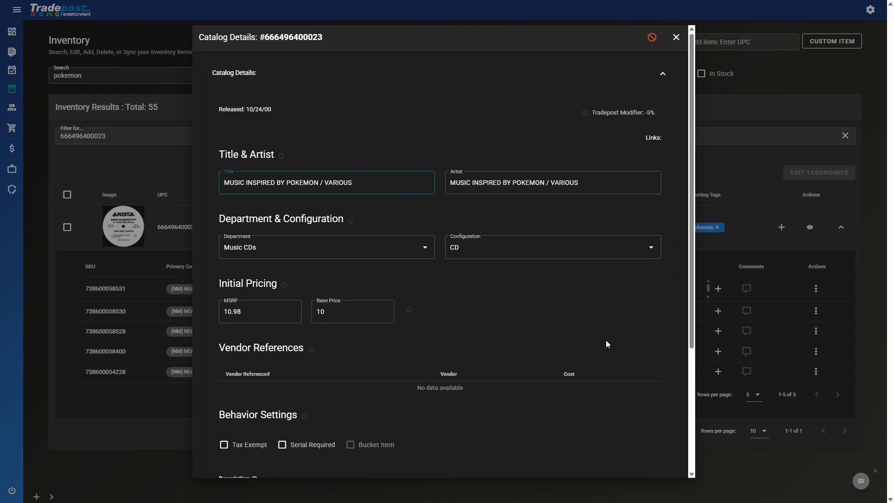
Update the catalog entry with all inventory synced, accept its conversion to a custom item, and close the catalog details.
scroll(605, 342, down, 4)
click(620, 416)
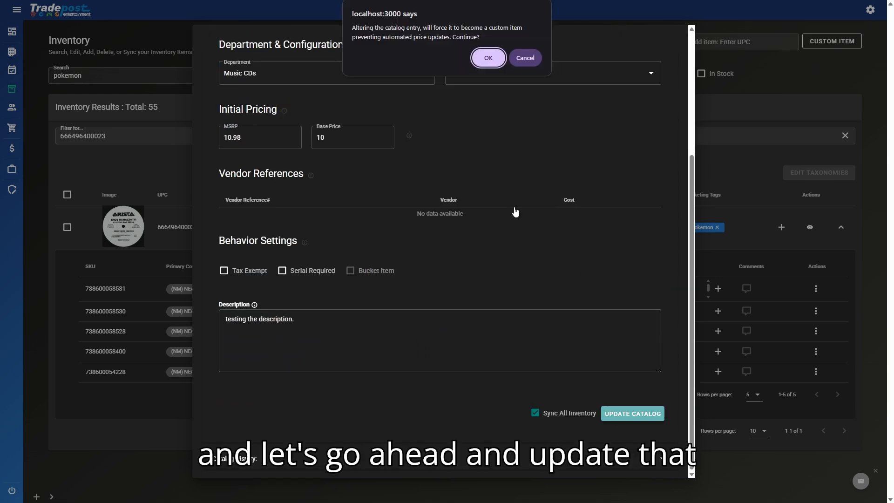
click(488, 57)
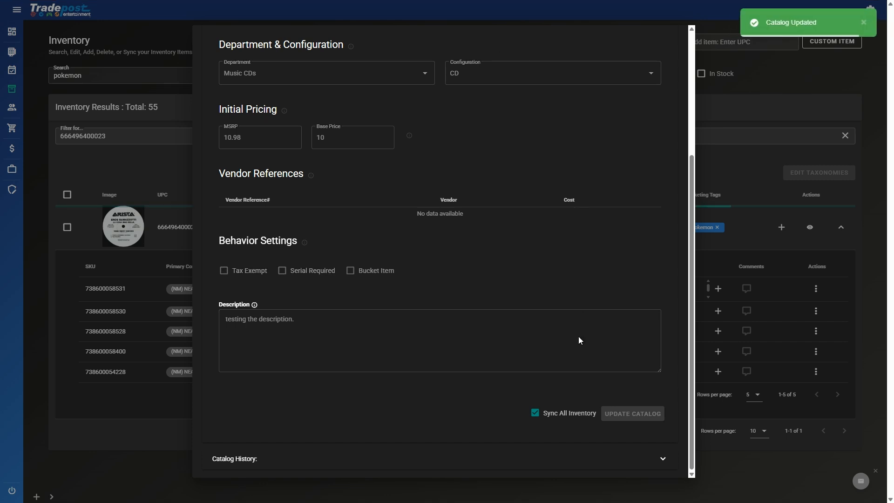
scroll(656, 267, up, 4)
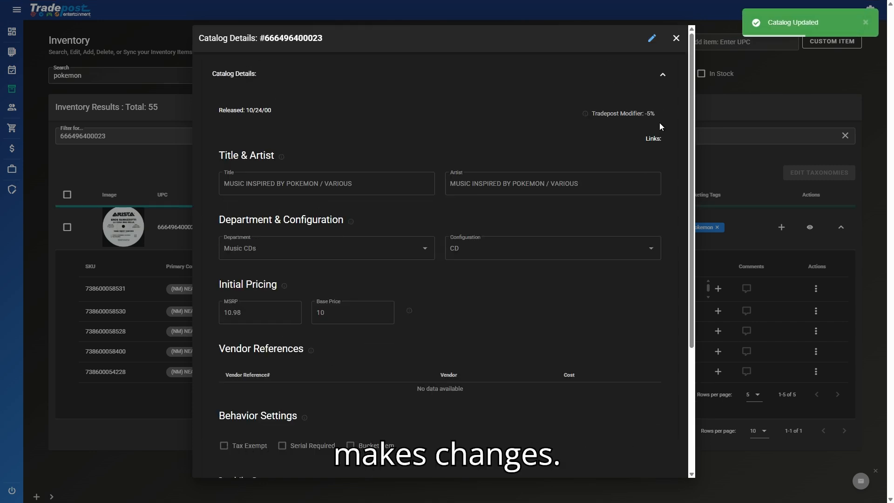
click(675, 36)
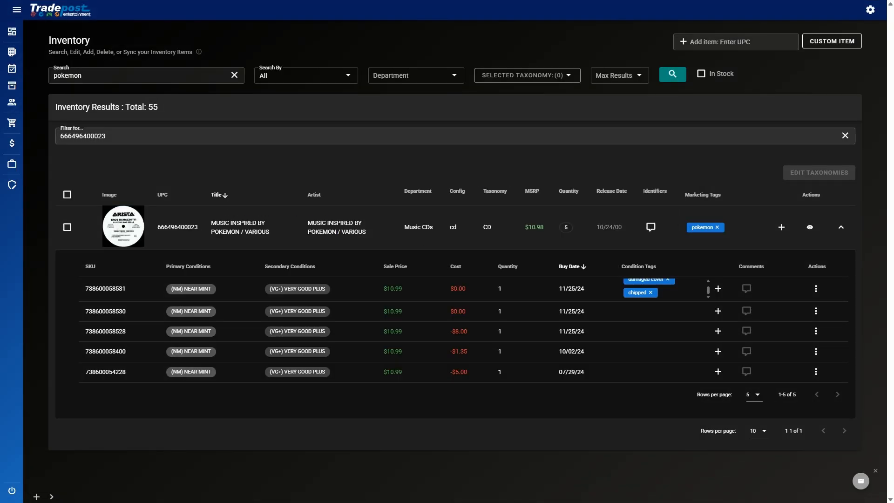
Examine the sale prices of the item's SKUs, including the cents rounding.
double_click(389, 288)
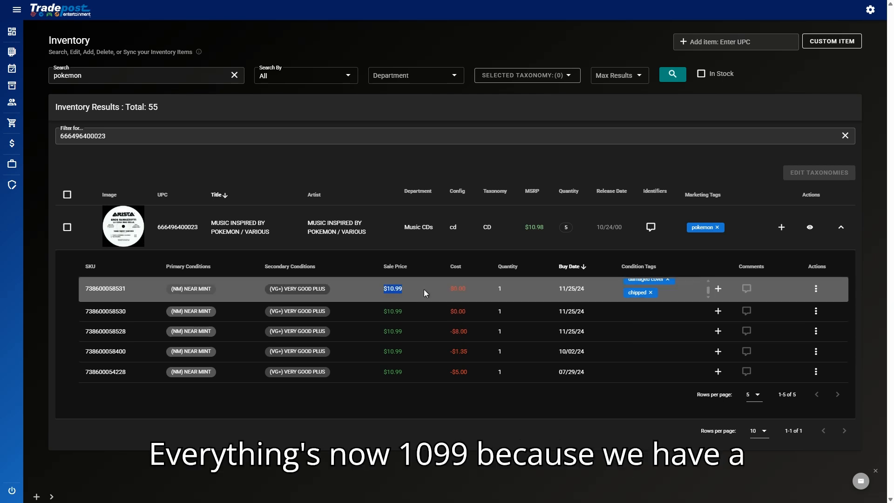
drag(409, 372, 394, 376)
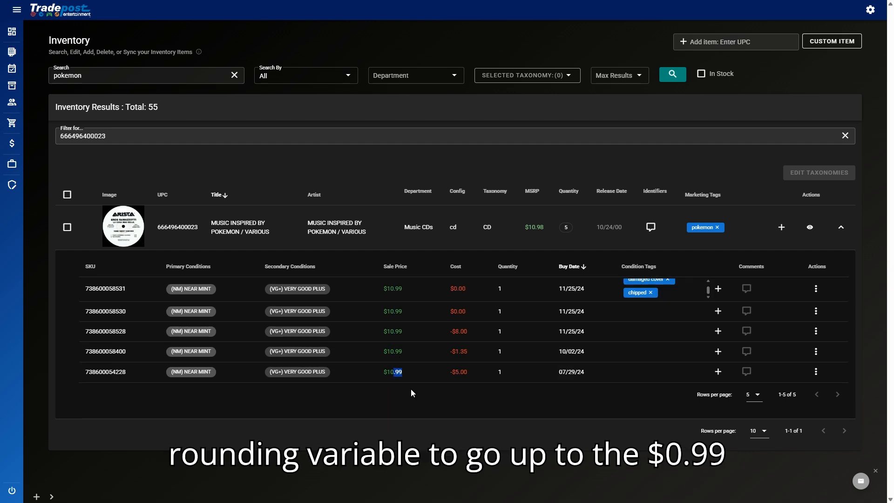
drag(389, 290, 435, 293)
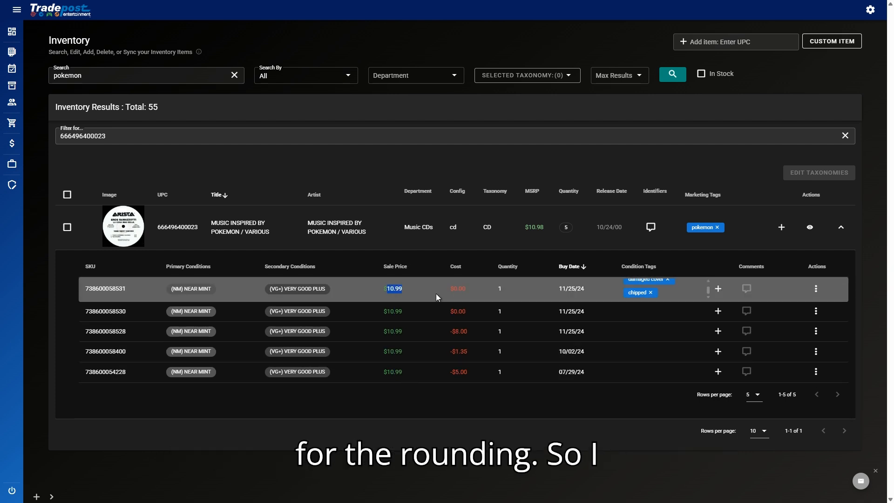
click(437, 295)
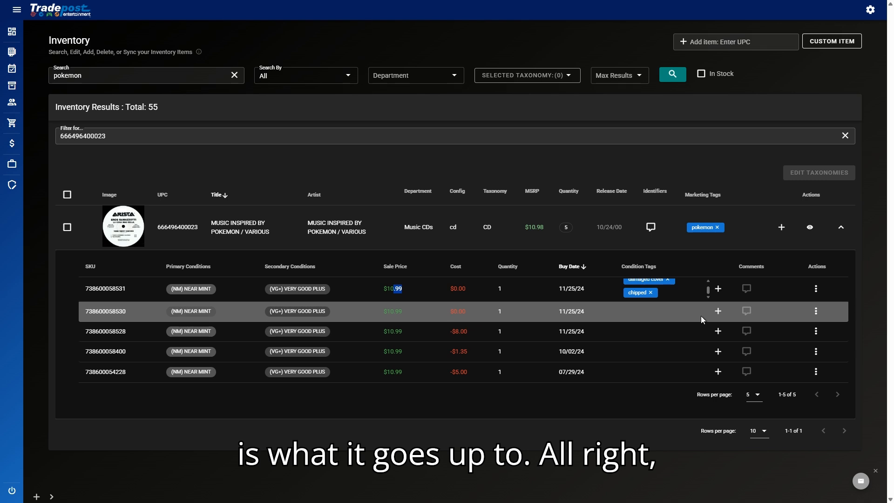
click(814, 289)
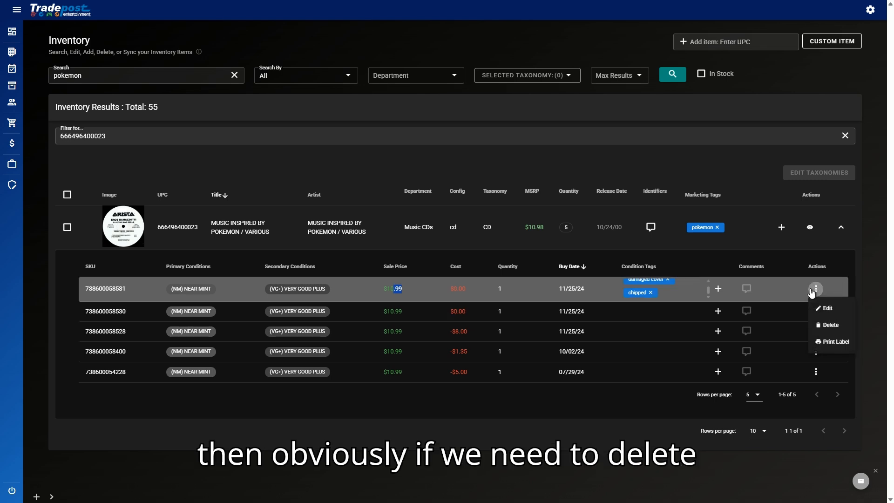
click(828, 324)
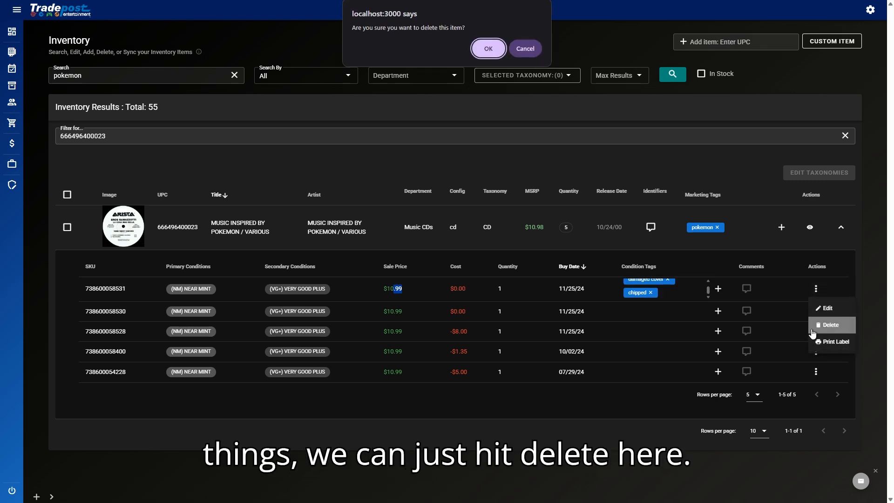
click(488, 49)
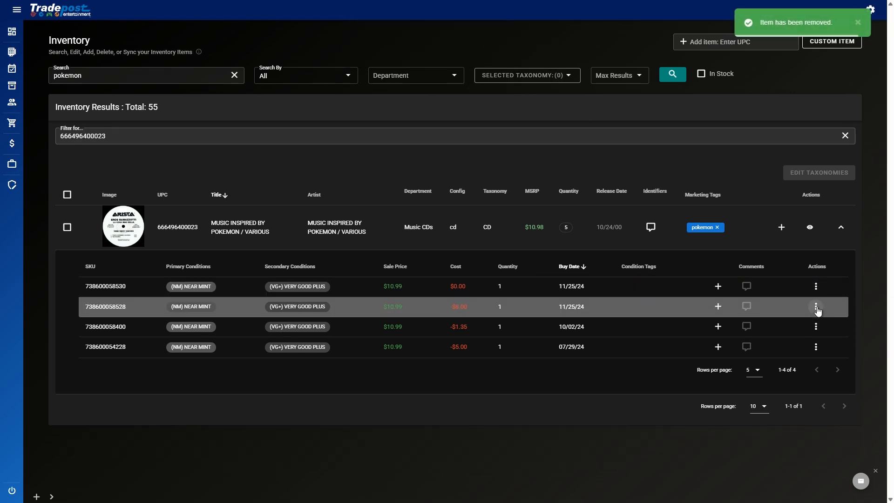
click(816, 308)
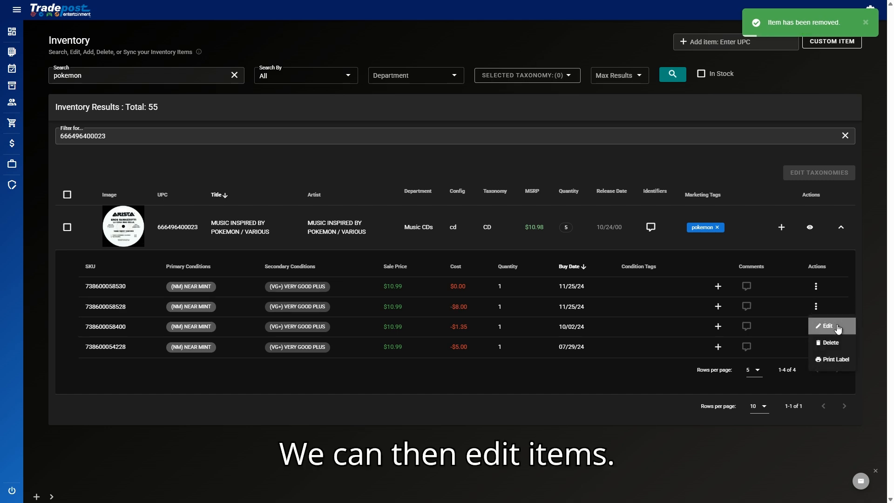
click(833, 326)
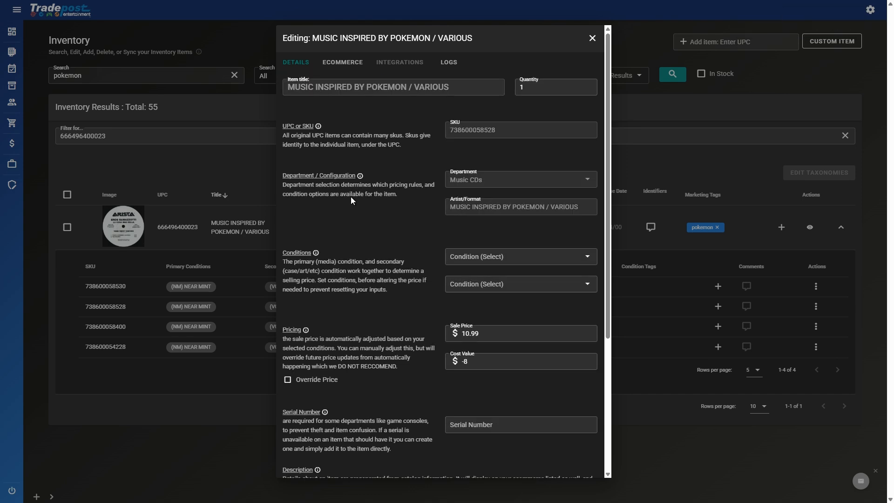
scroll(358, 284, down, 4)
scroll(445, 368, up, 5)
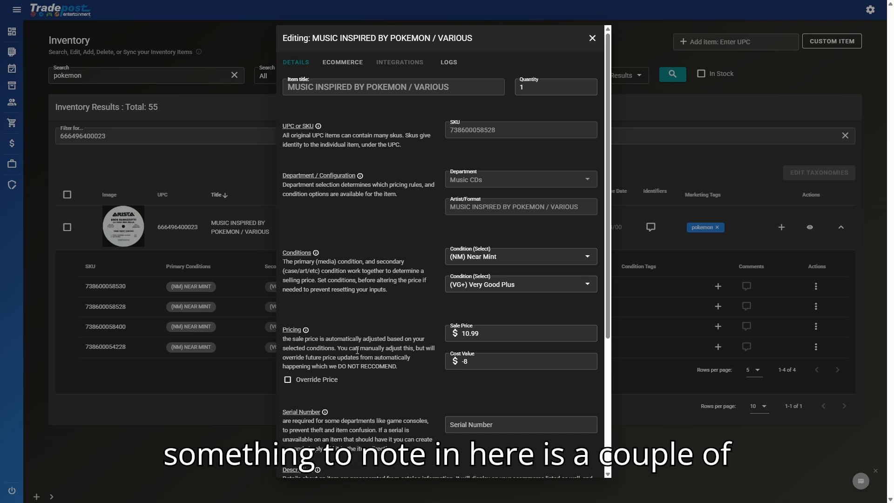
click(288, 380)
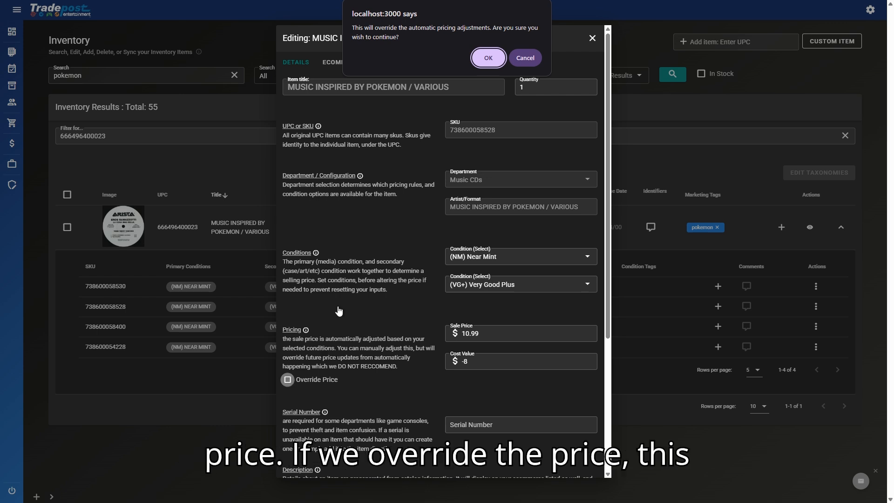
click(488, 57)
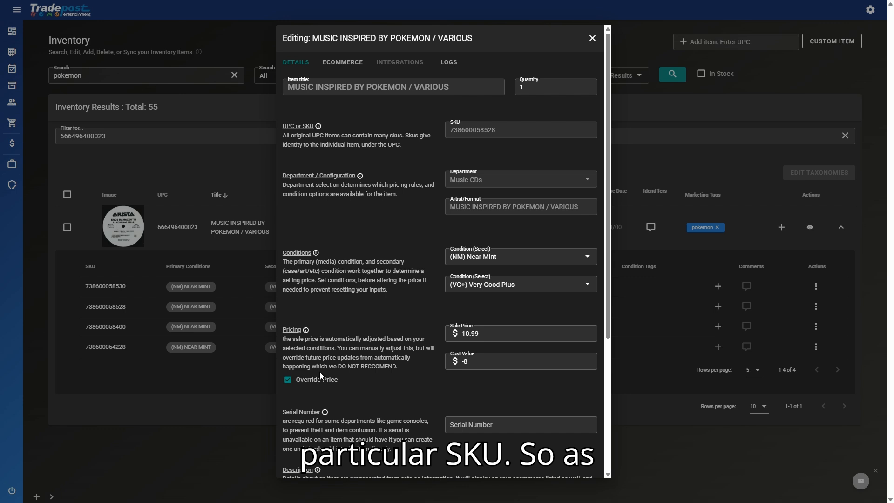
scroll(359, 348, down, 1)
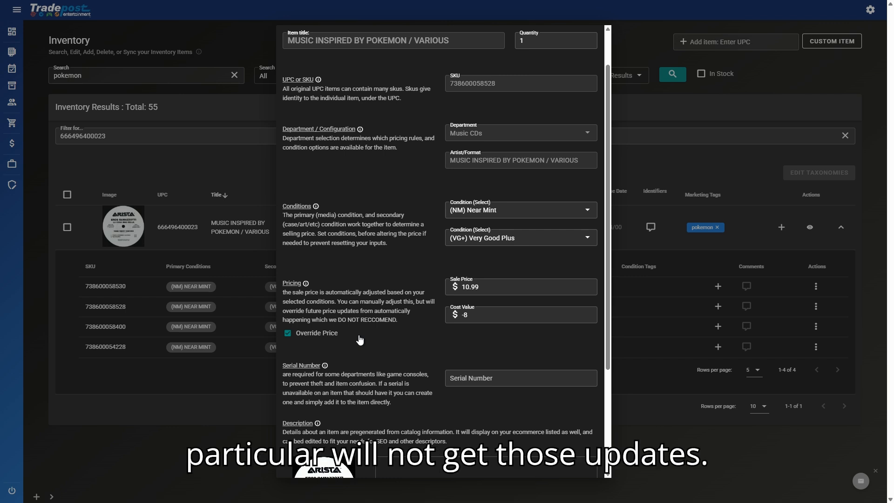
scroll(382, 309, down, 3)
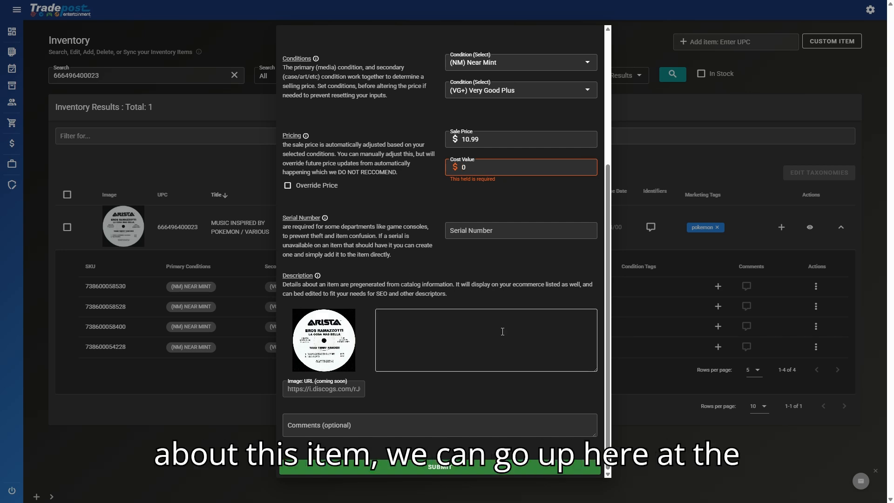
scroll(501, 330, up, 5)
click(343, 63)
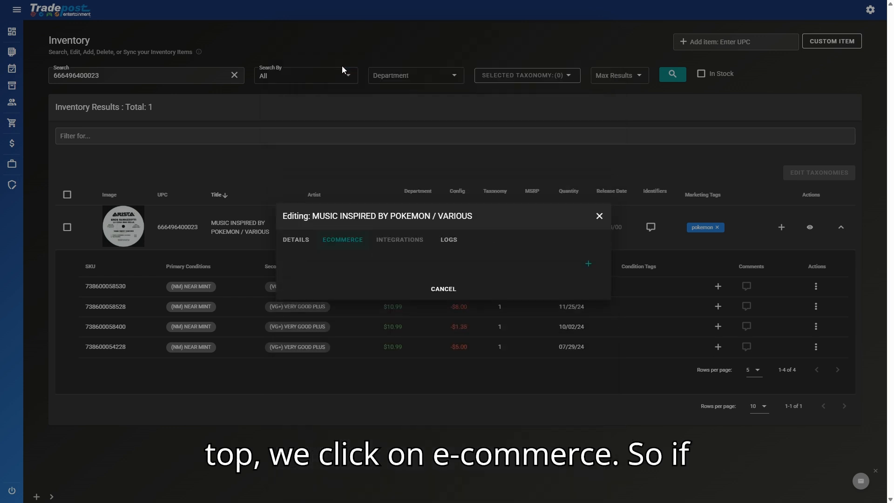
click(591, 268)
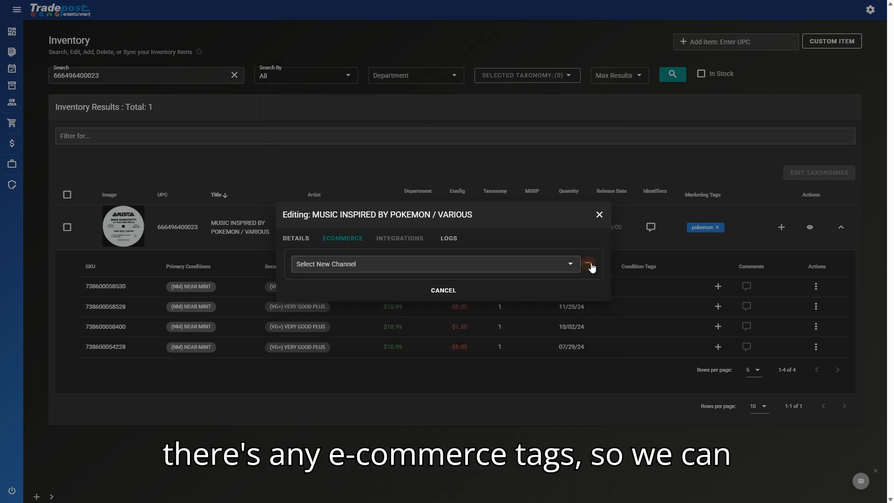
click(385, 267)
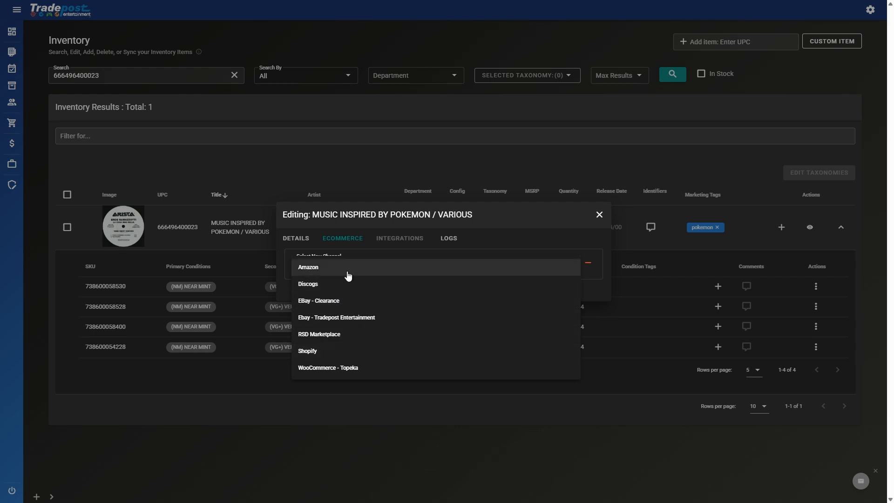
click(336, 286)
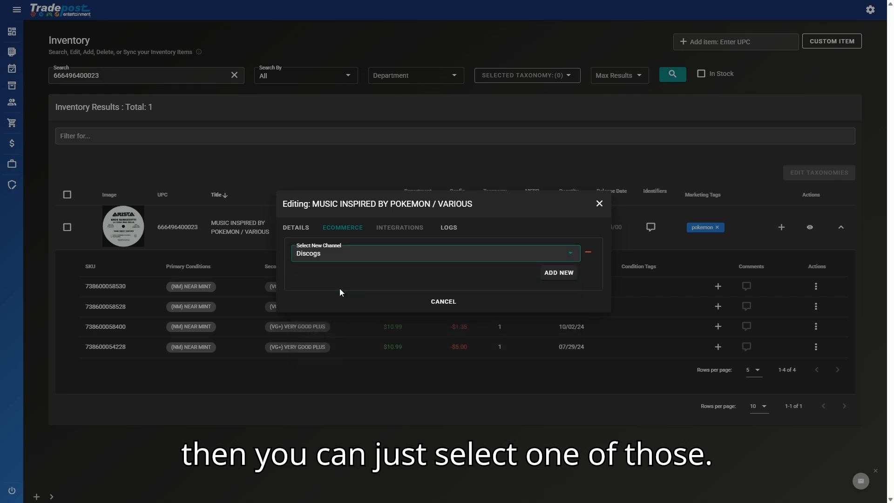
click(570, 276)
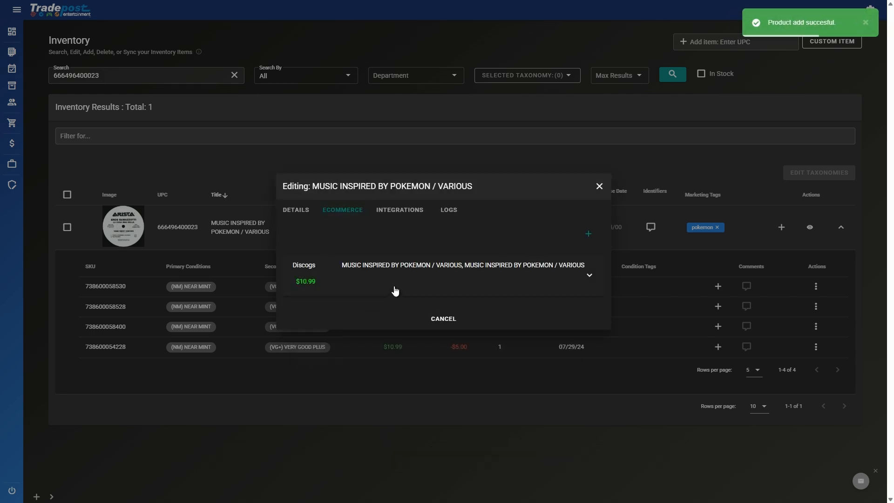
Review the Discogs channel's price, shipping and handling fields, and view the SKU's integration settings.
click(395, 291)
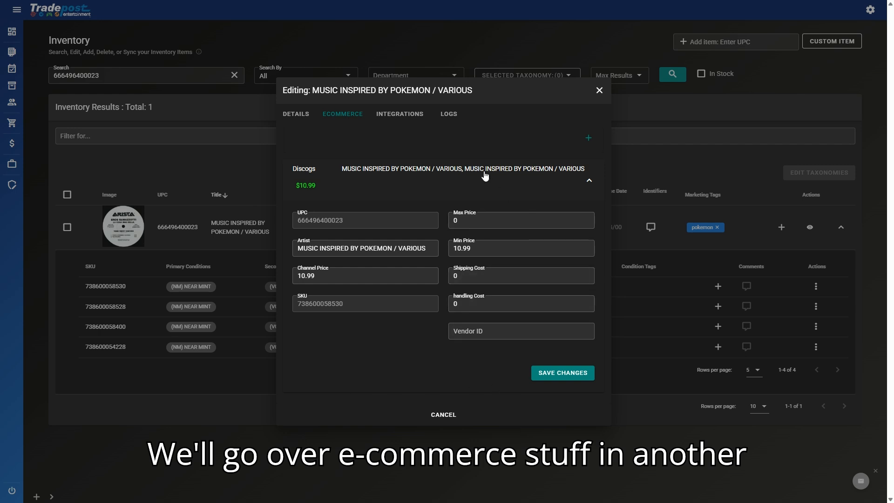
click(421, 122)
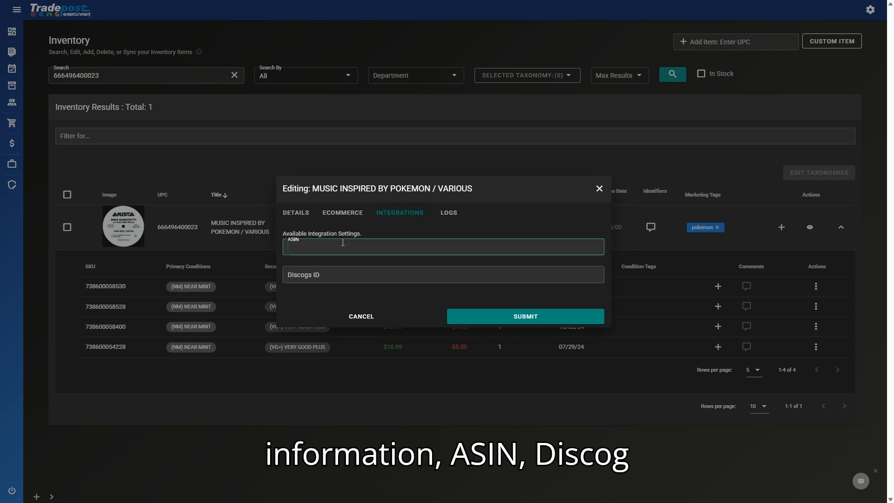
Review the SKU's integration ID fields, change logs and Discogs channel listing, and leave the editor without submitting.
click(338, 269)
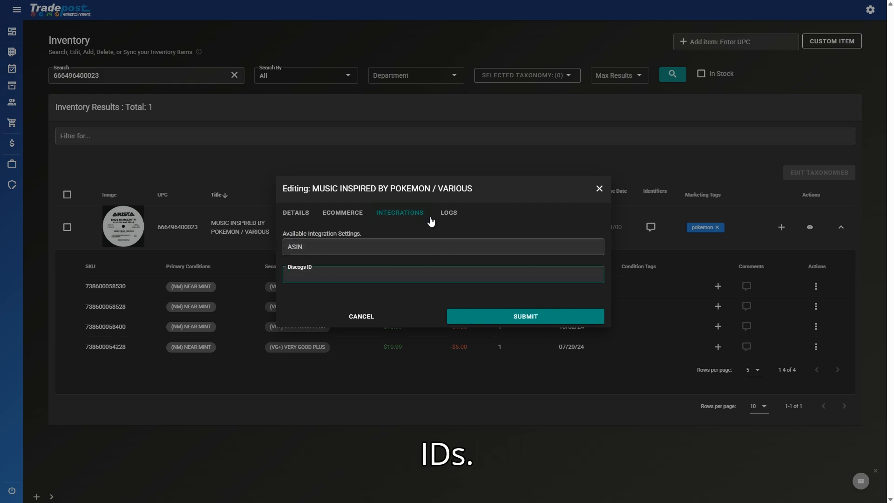
click(448, 213)
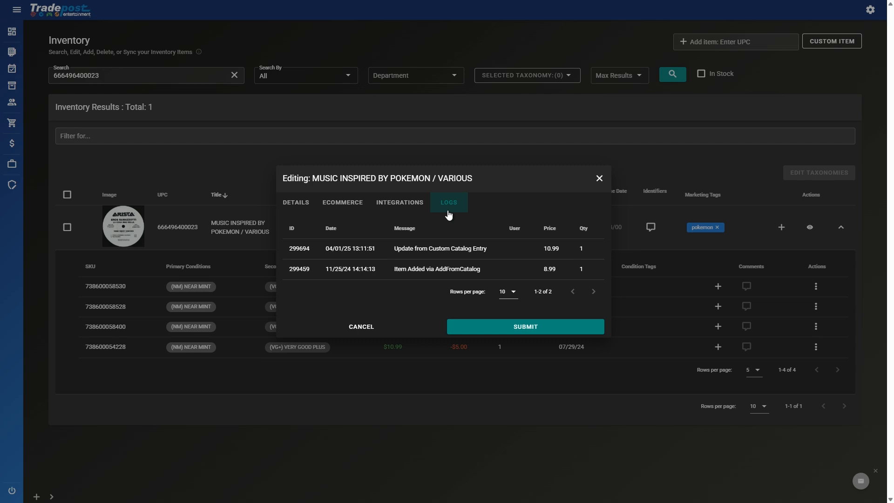
click(418, 204)
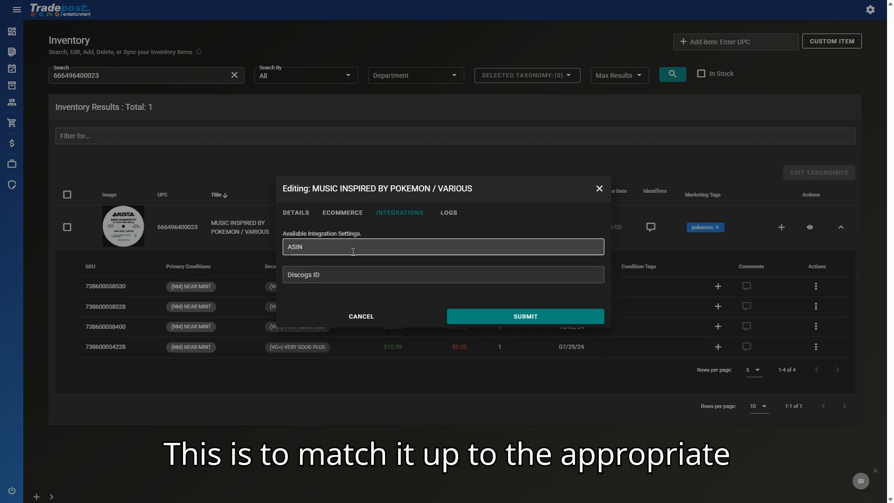
click(341, 212)
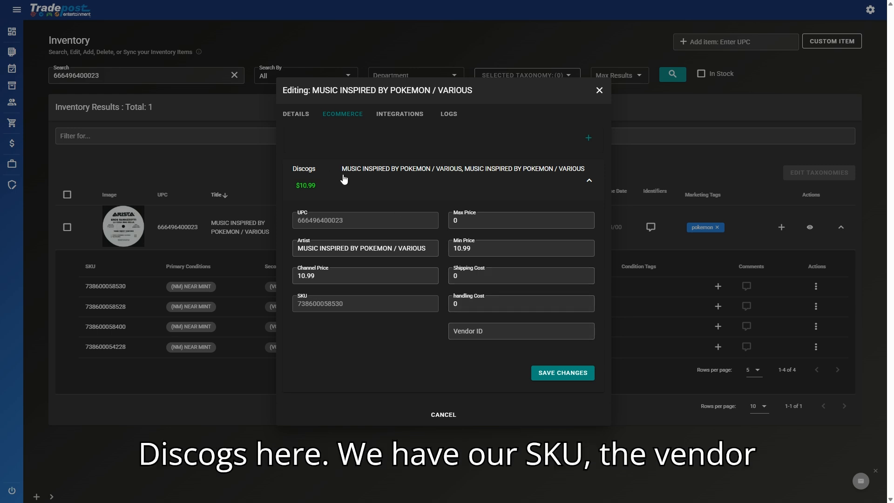
click(509, 332)
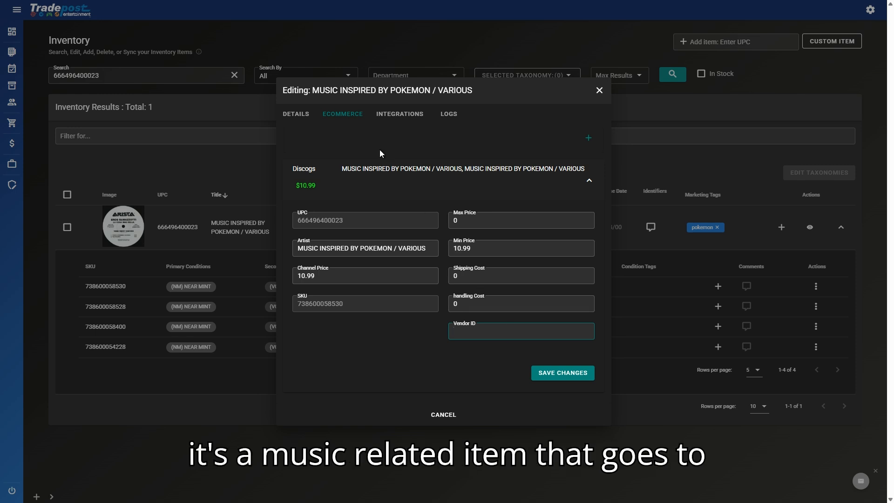
click(392, 114)
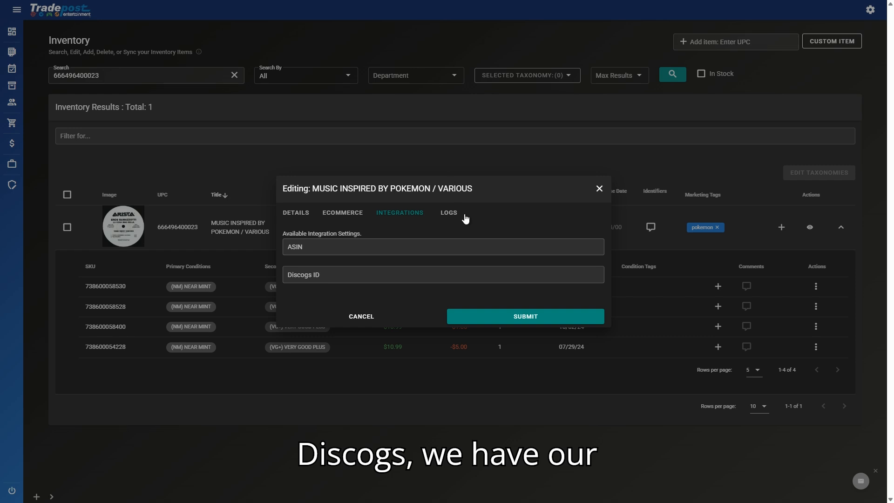
click(464, 216)
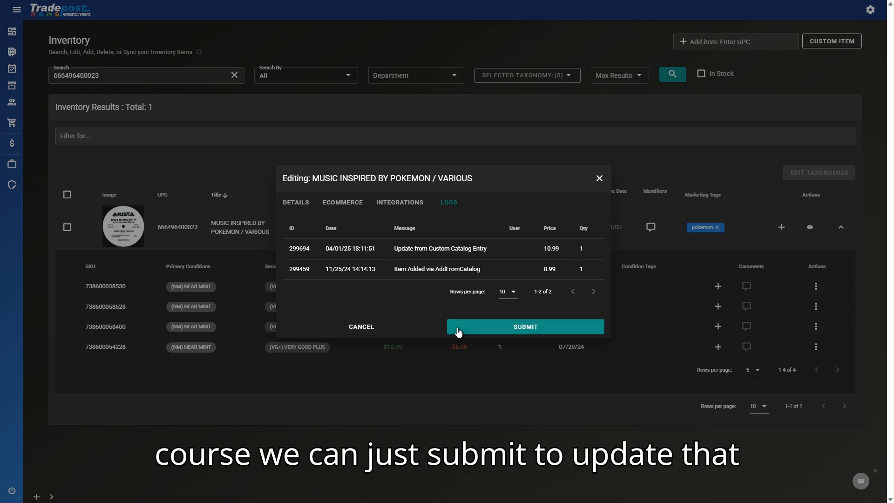
click(370, 327)
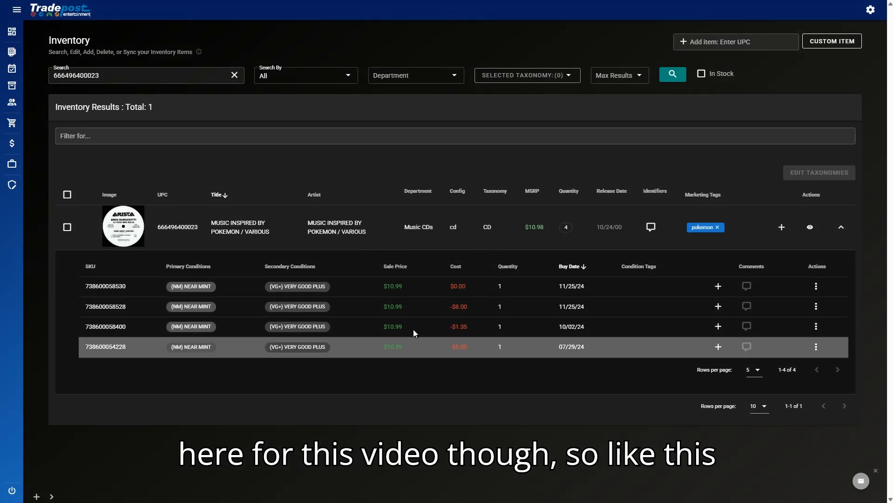
double_click(166, 224)
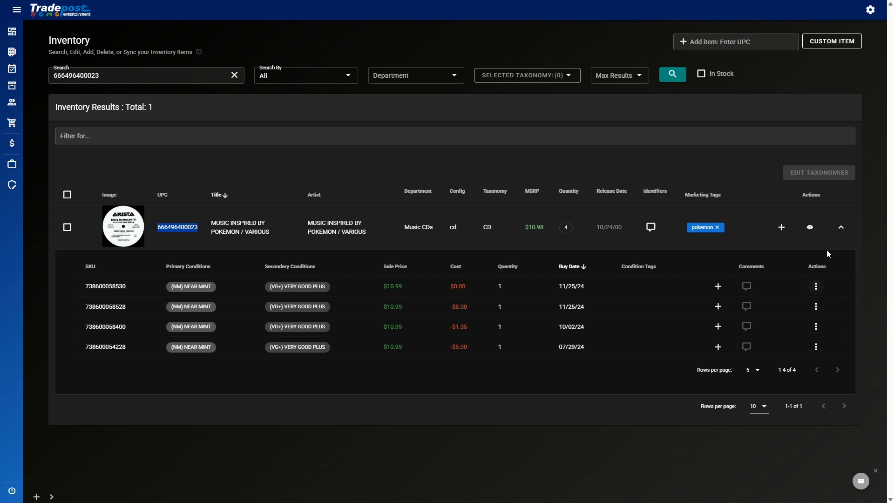
click(840, 228)
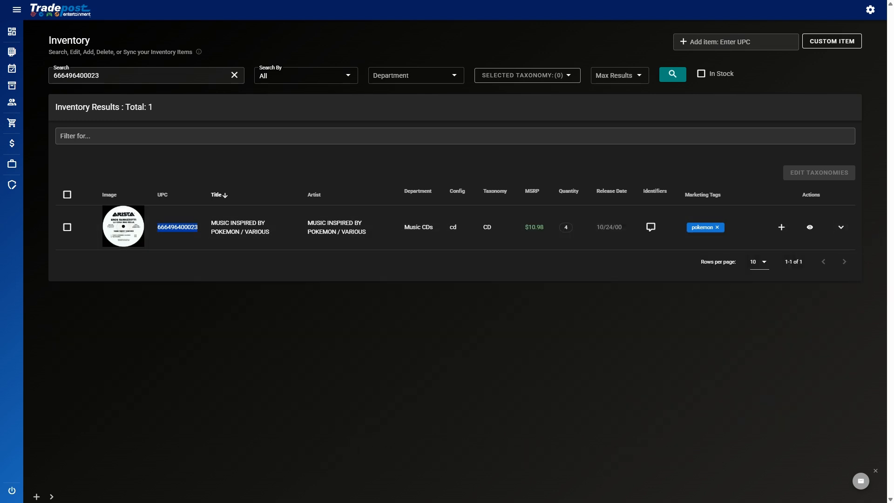
click(841, 228)
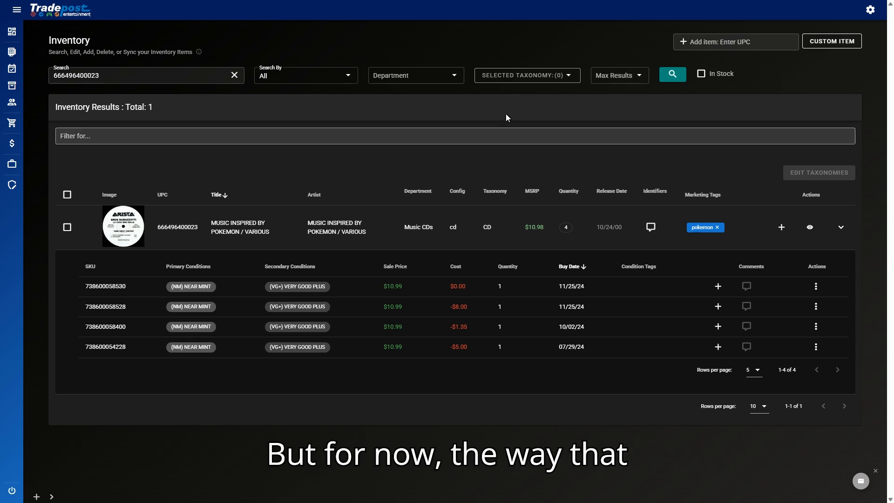
Compare the categories in the taxonomy tree filter with the options in the department filter.
click(522, 83)
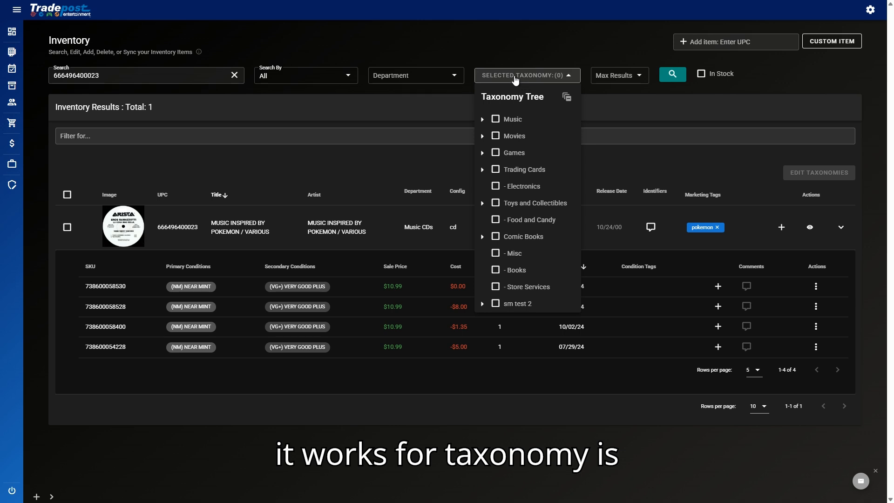
click(395, 75)
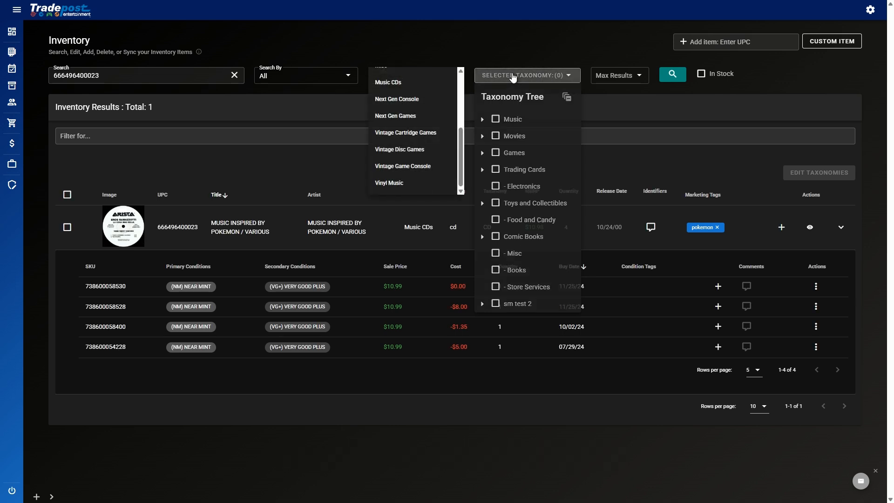
click(513, 76)
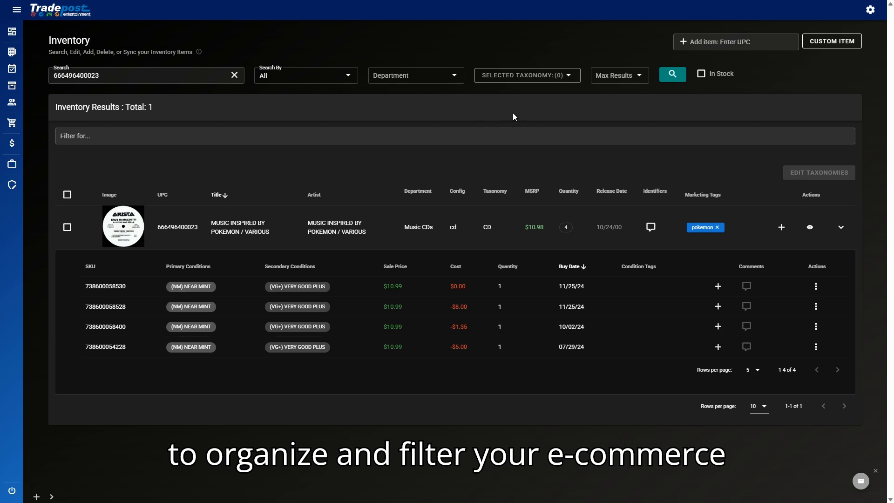
click(526, 80)
click(412, 75)
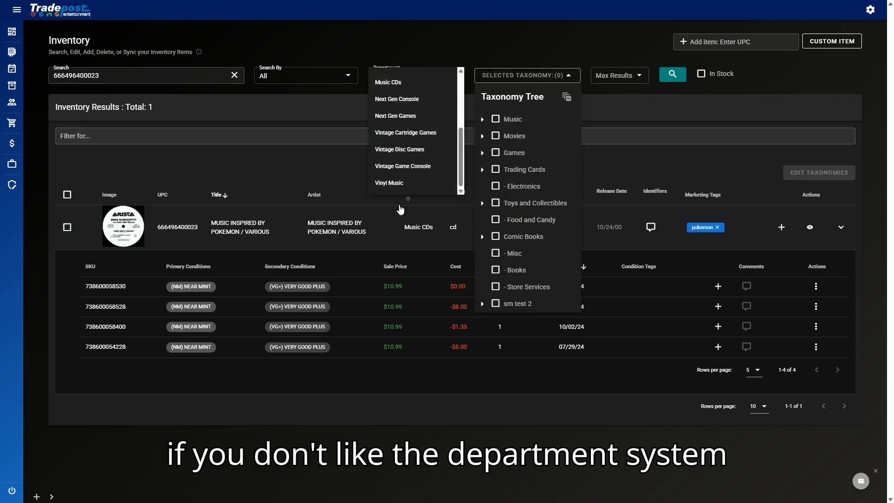
scroll(407, 112, up, 5)
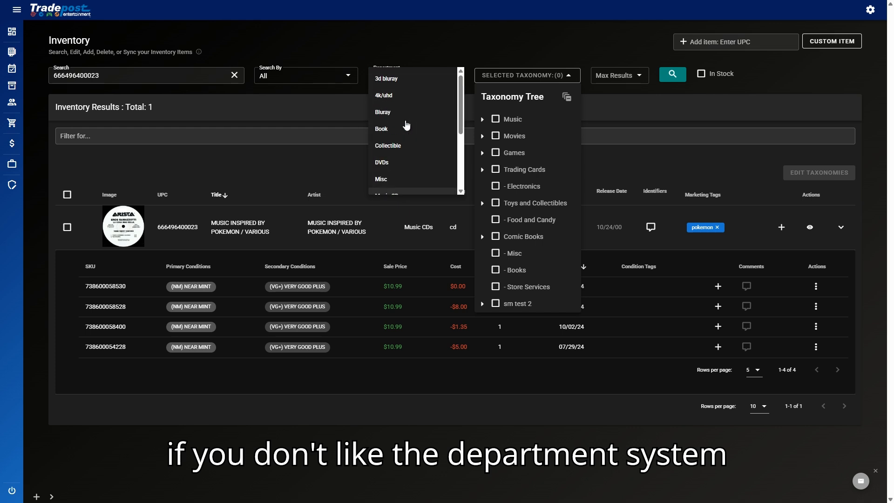
click(355, 101)
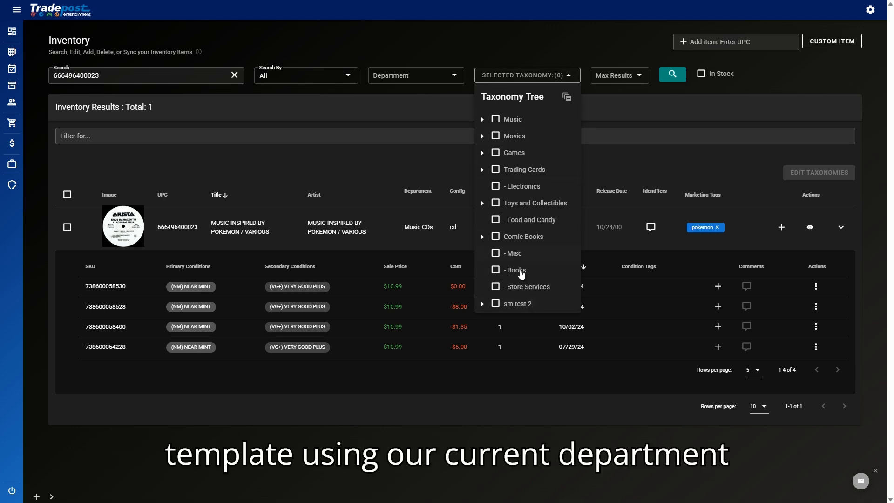
click(410, 76)
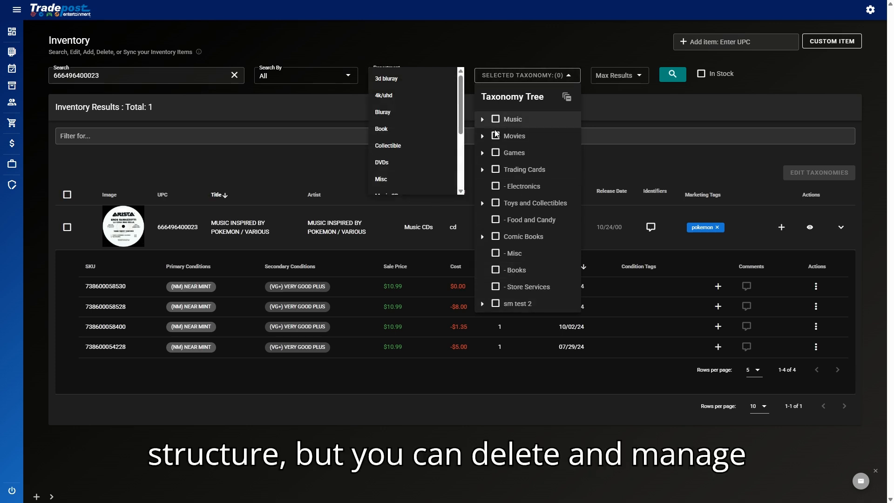
click(606, 108)
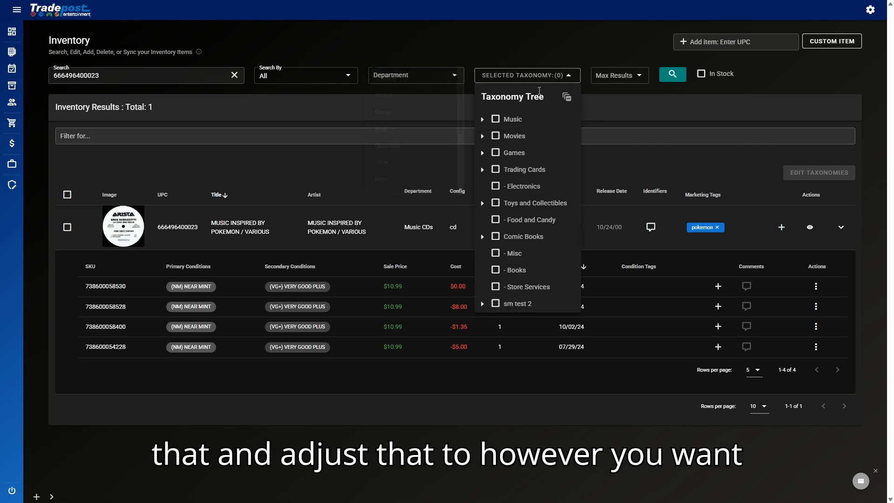
click(527, 79)
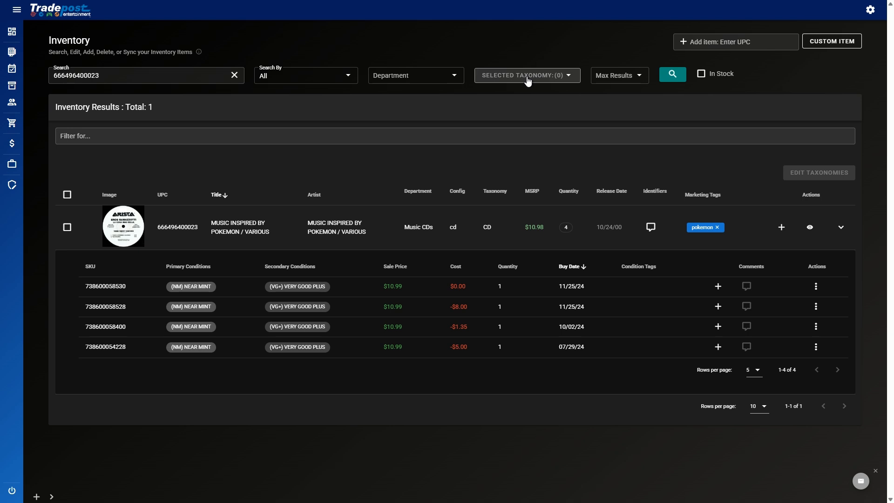
Look over the taxonomy tree again and check the taxonomy value assigned to the Music Inspired by Pokemon item.
click(527, 78)
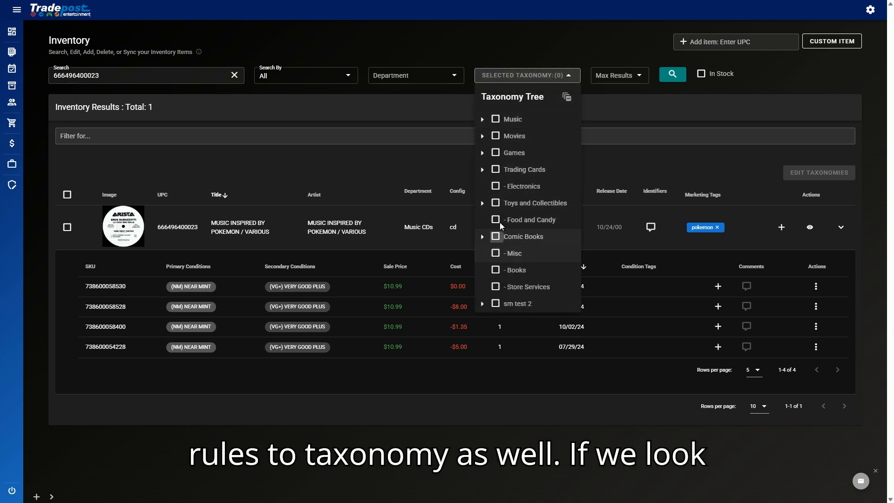
click(541, 83)
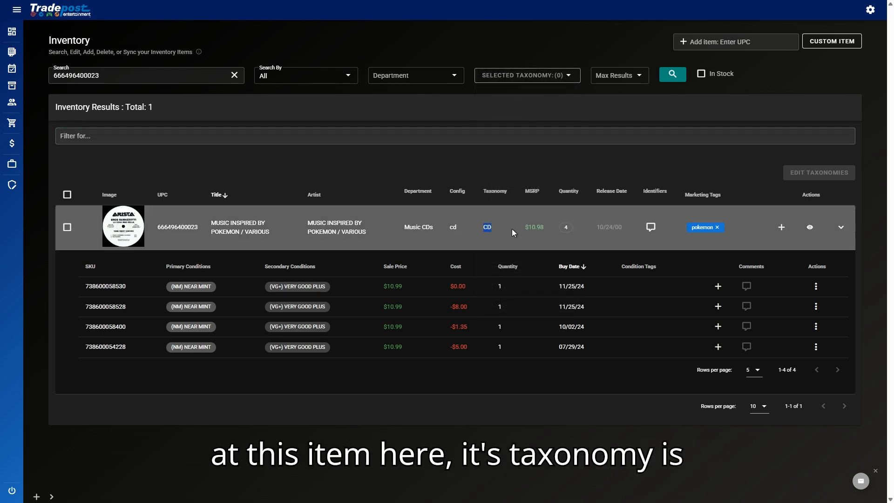
drag(395, 225, 483, 230)
click(497, 230)
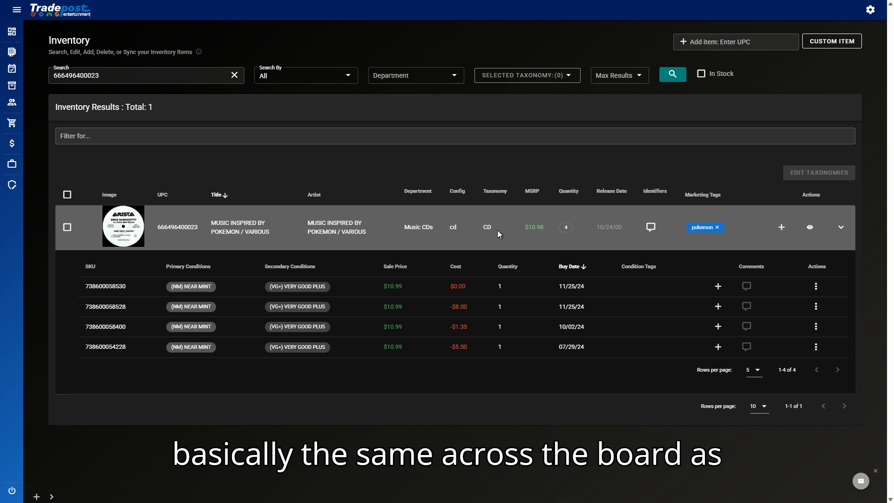
Open the taxonomy editor for the Music Inspired by Pokemon item, select Music > CD, and look inside the sm test 2 branch.
click(67, 227)
click(797, 170)
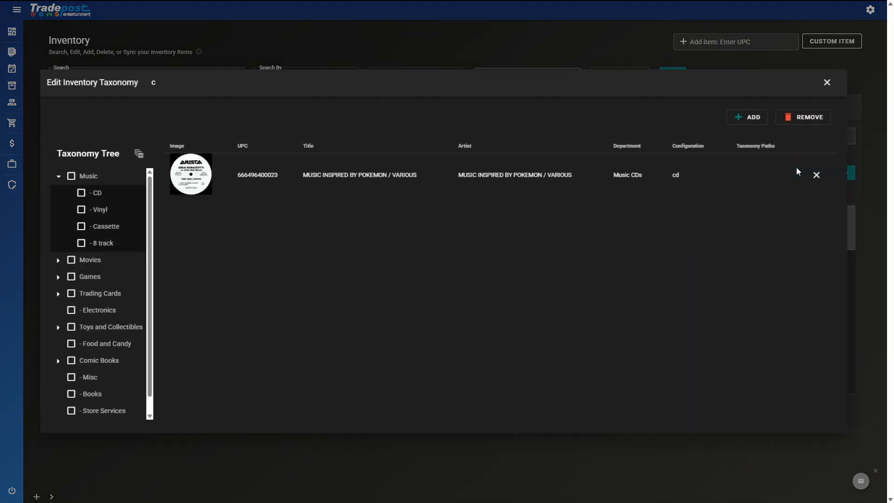
click(71, 176)
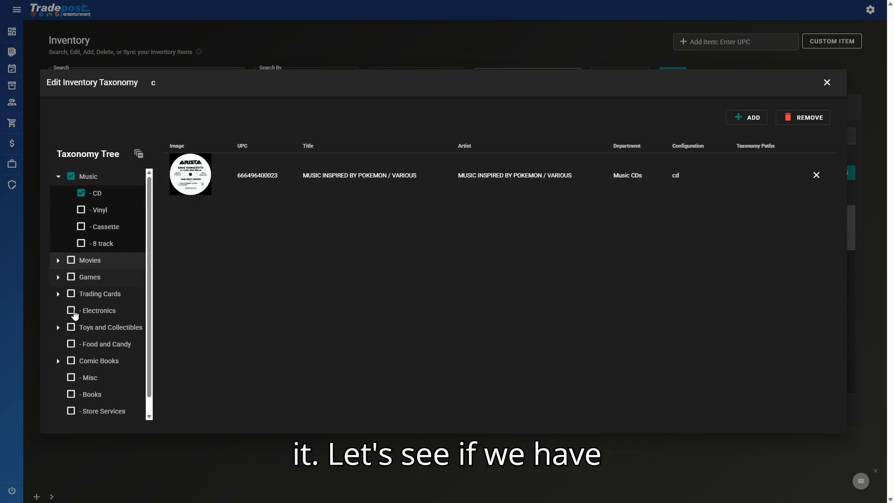
scroll(77, 330, down, 1)
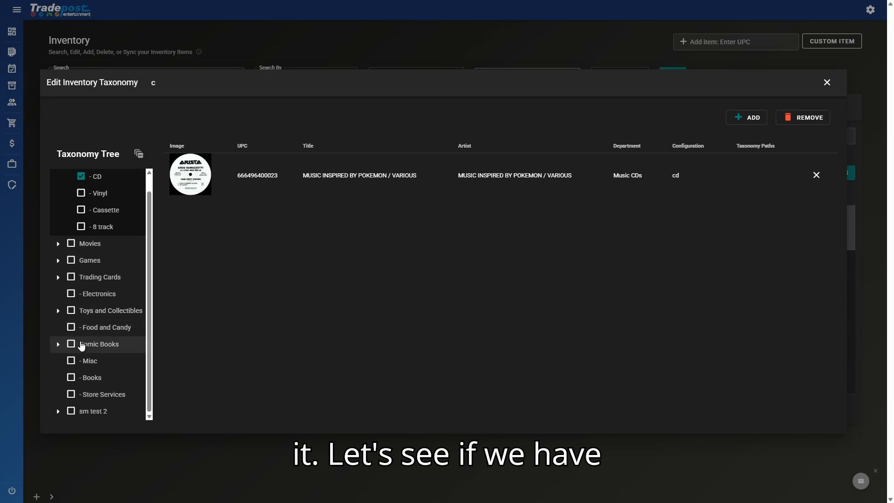
click(58, 411)
scroll(74, 400, down, 1)
click(81, 411)
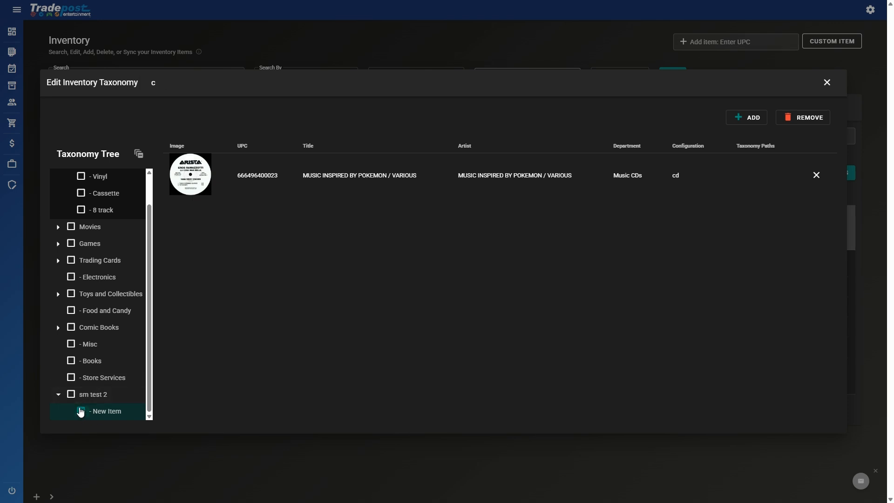
Select Comic Books and its Dark Horse subcategory, add the chosen taxonomies to the item, and close the taxonomy editor.
click(71, 327)
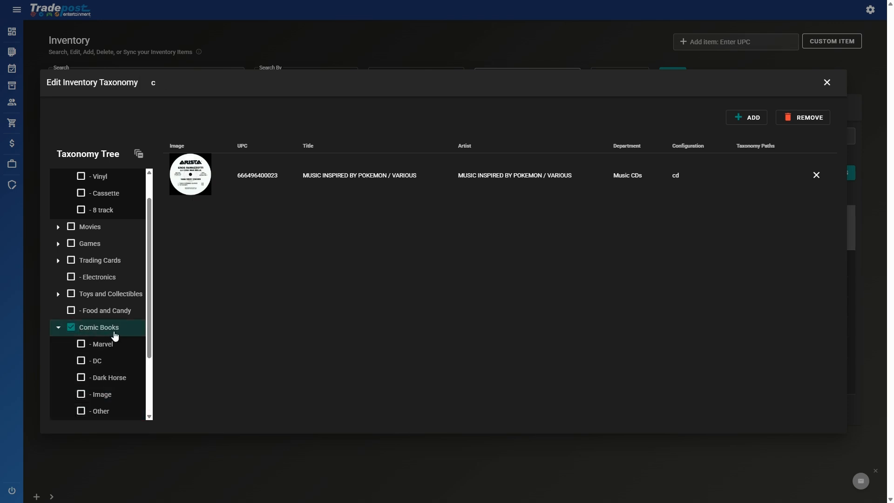
click(81, 377)
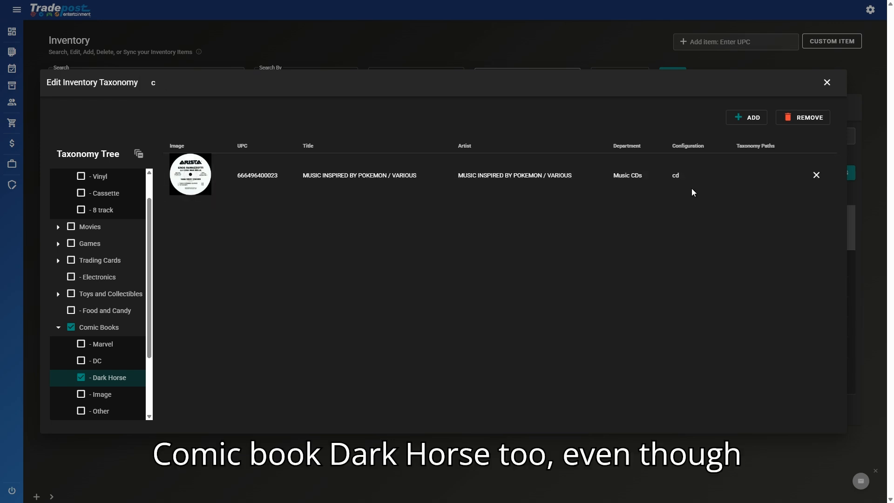
click(746, 119)
click(494, 59)
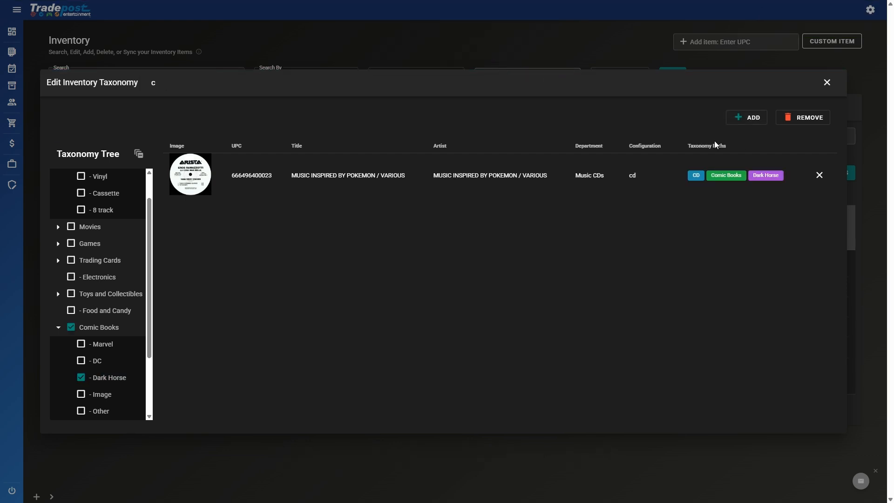
click(781, 183)
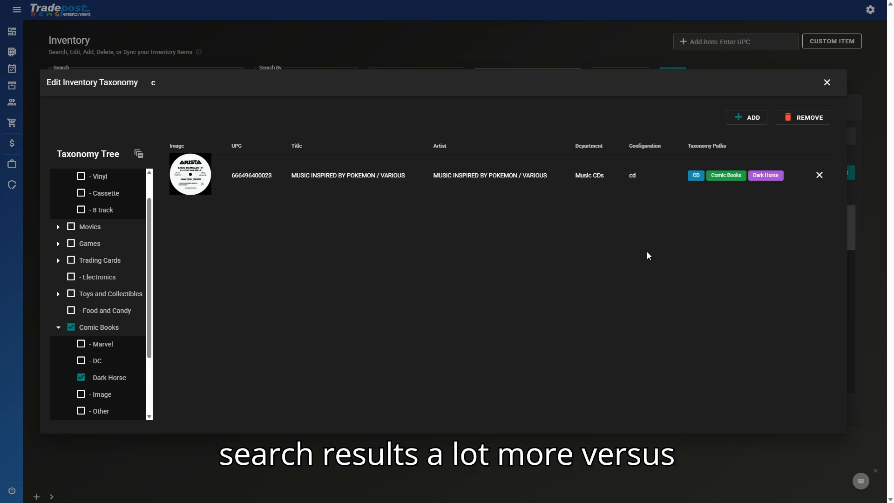
click(826, 83)
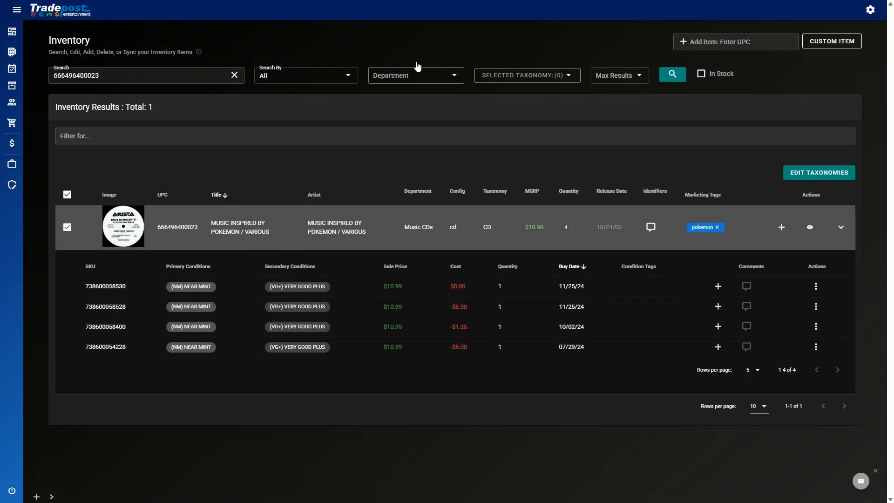
View the department options and the taxonomy tree as two alternative ways to filter the inventory search.
click(406, 75)
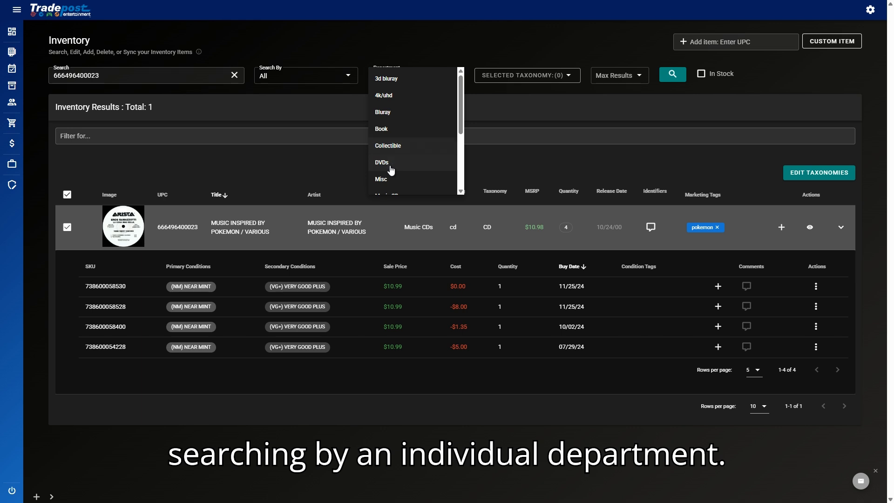
click(517, 82)
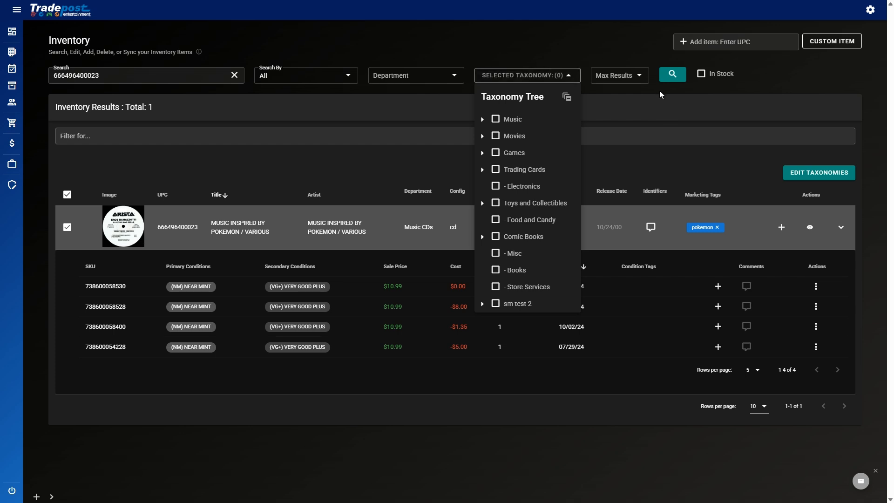
click(558, 77)
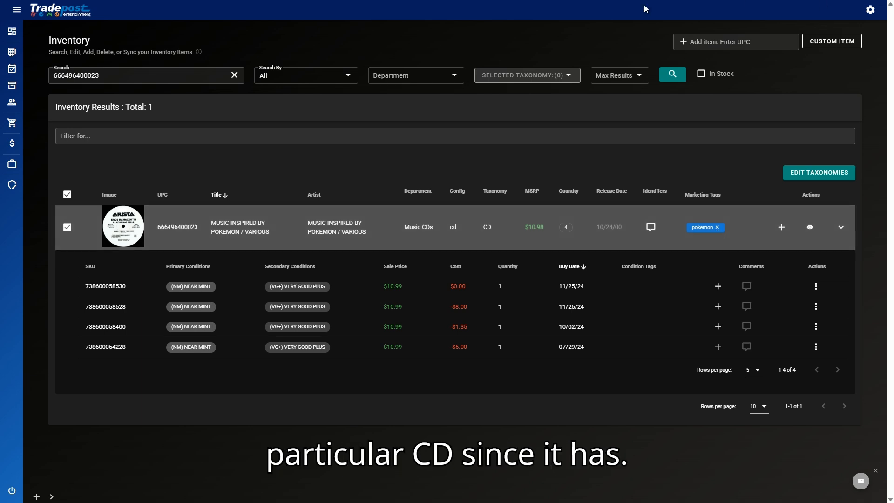
Check the title, department and taxonomy values of the Music Inspired by Pokemon item.
drag(272, 233, 211, 234)
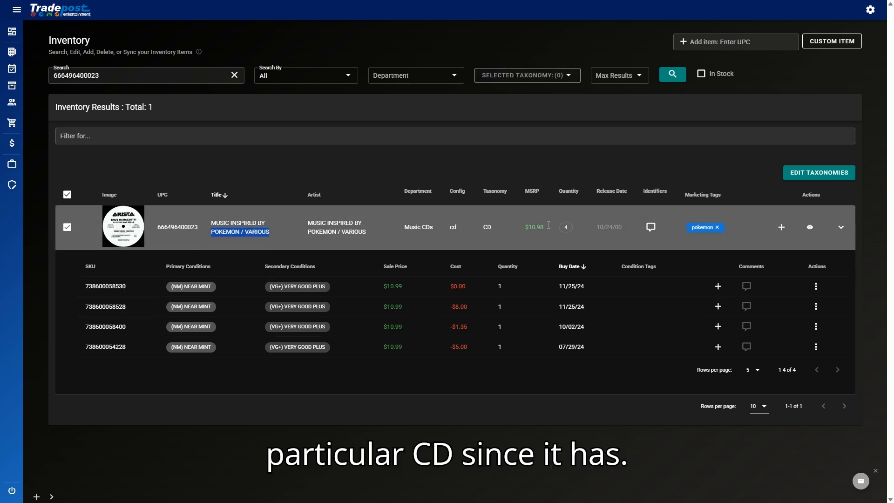
click(479, 226)
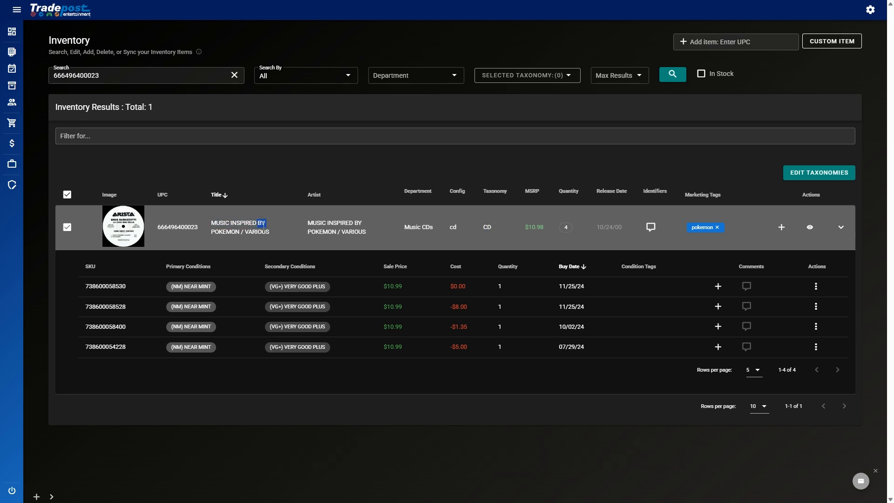
drag(266, 223, 210, 225)
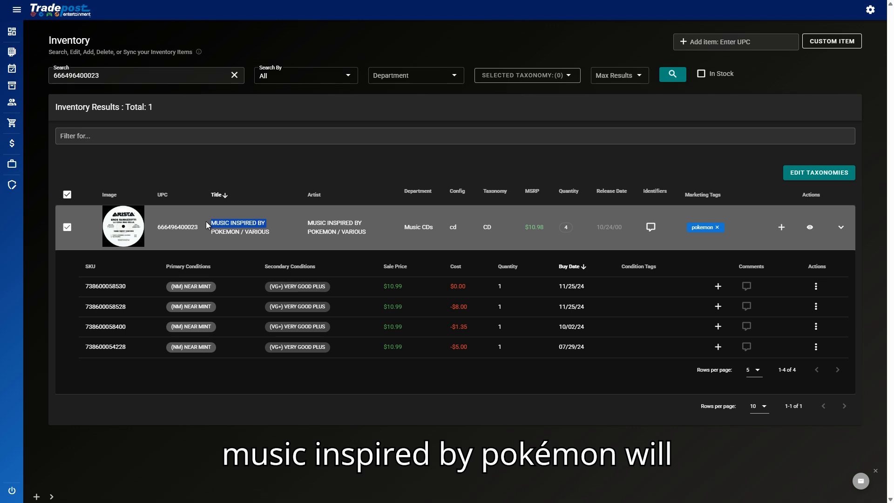
click(314, 226)
drag(472, 219, 518, 236)
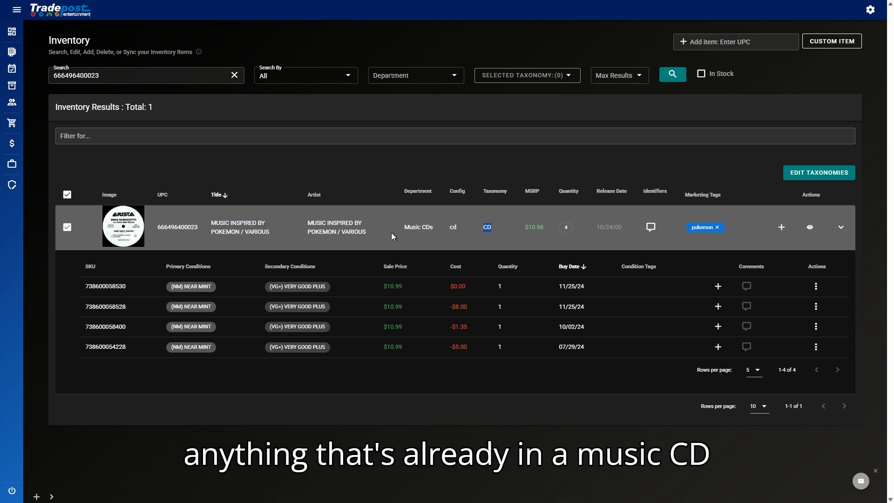
drag(396, 231, 524, 231)
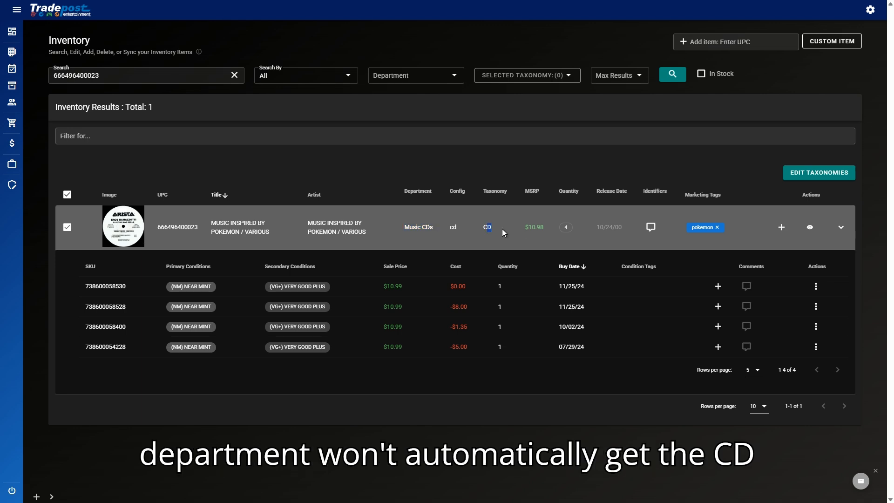
click(506, 231)
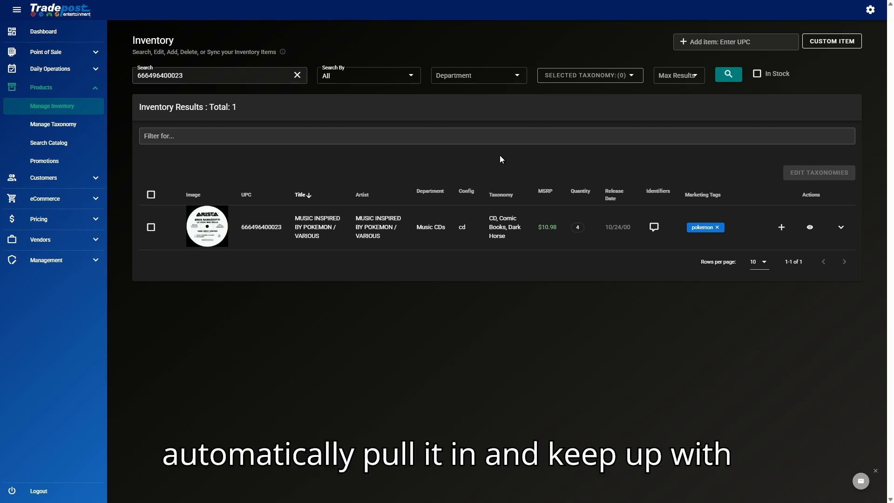
Search the product catalog for pokemon and look through the matching items.
click(60, 145)
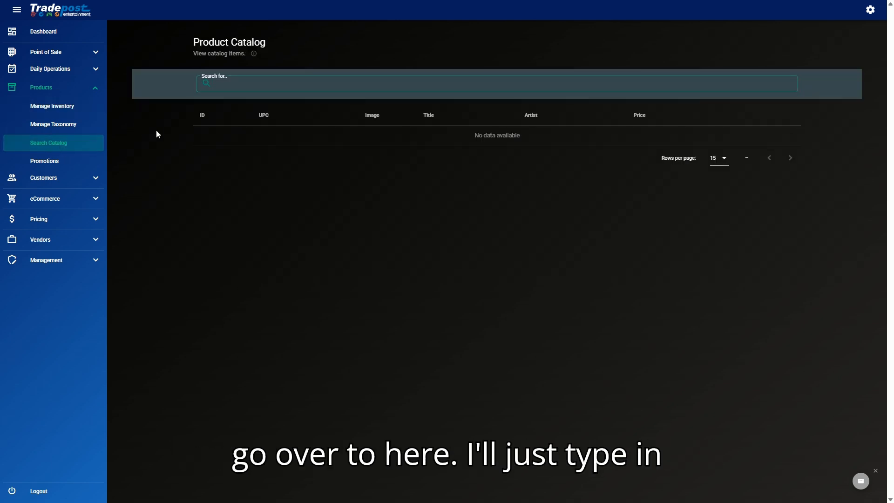
text(pokemon)
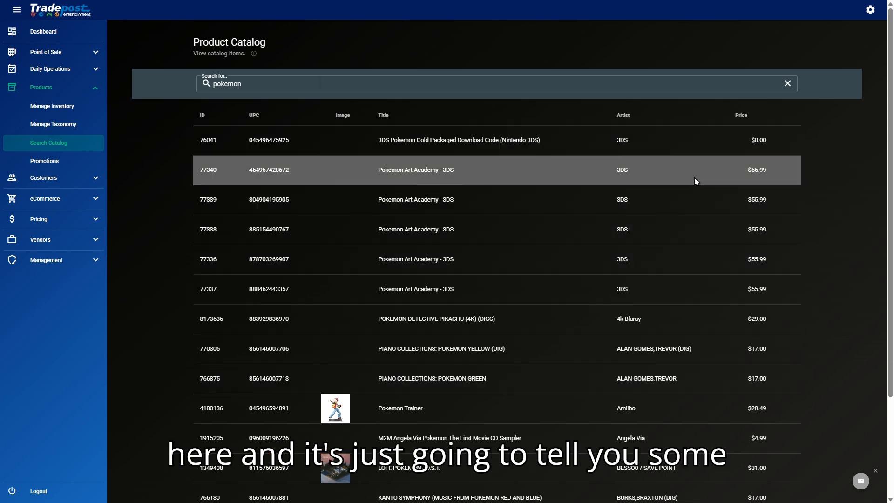
scroll(694, 178, down, 3)
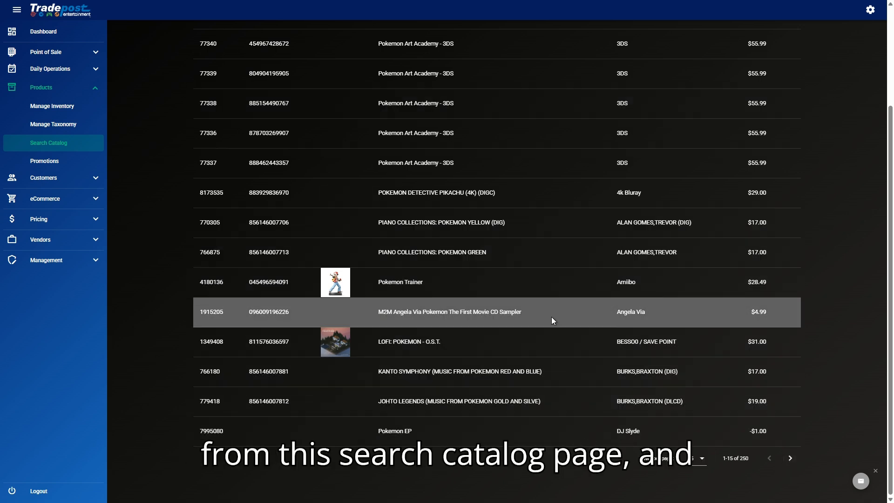
scroll(522, 372, up, 3)
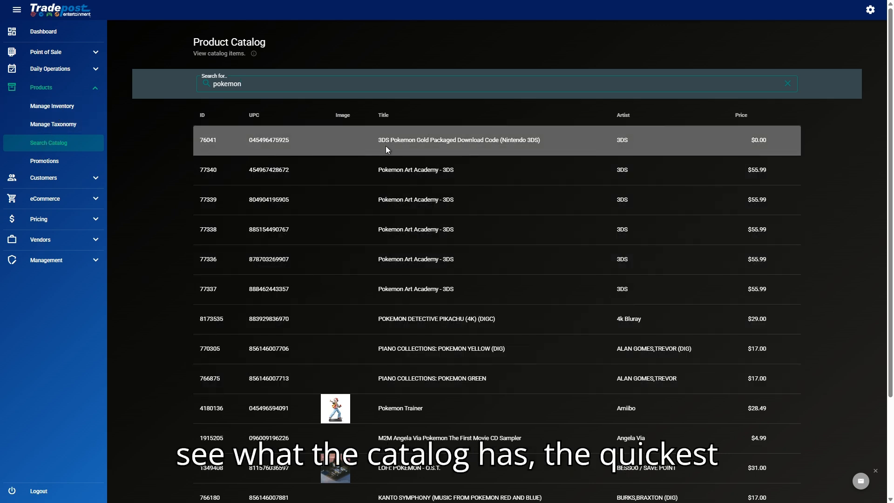
click(48, 106)
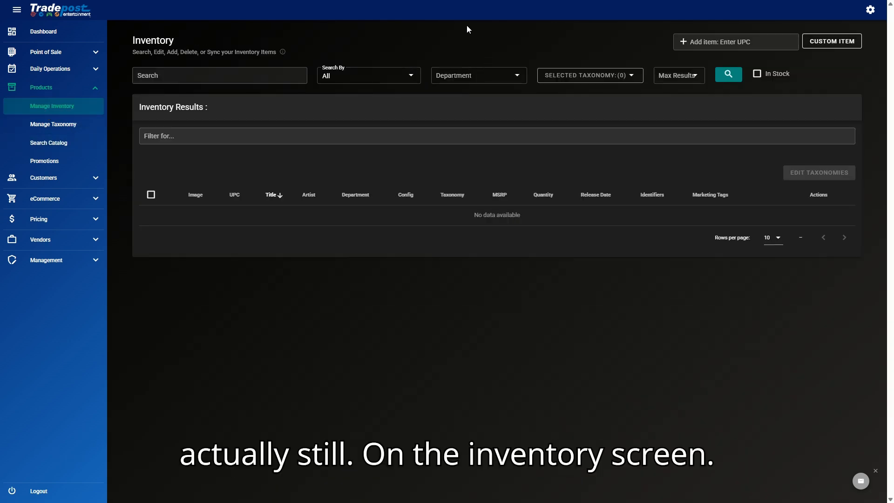
click(718, 44)
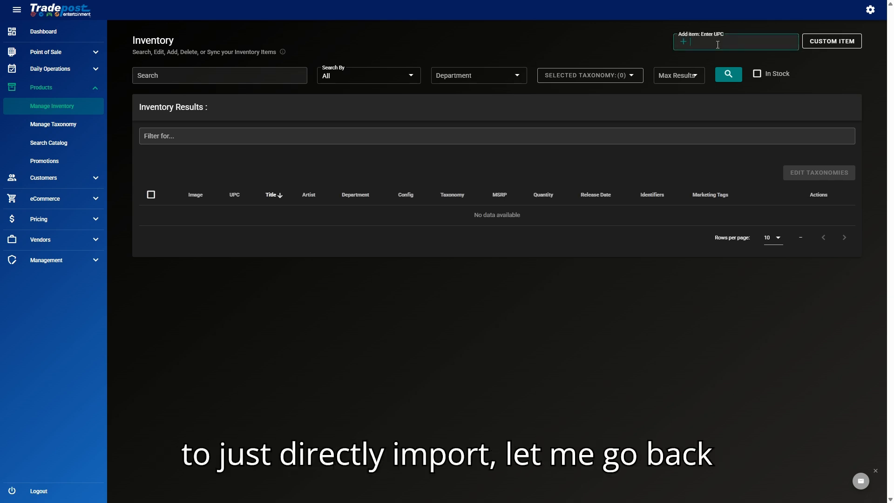
click(51, 142)
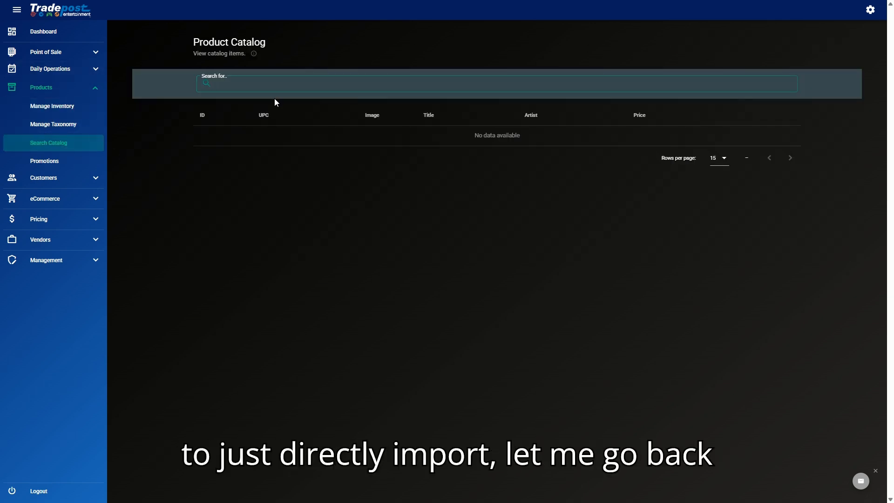
text(pokemon)
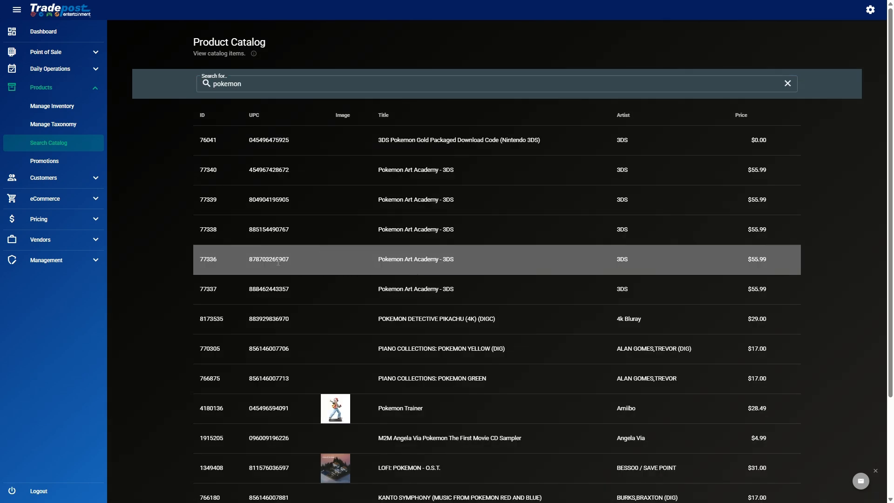
double_click(266, 259)
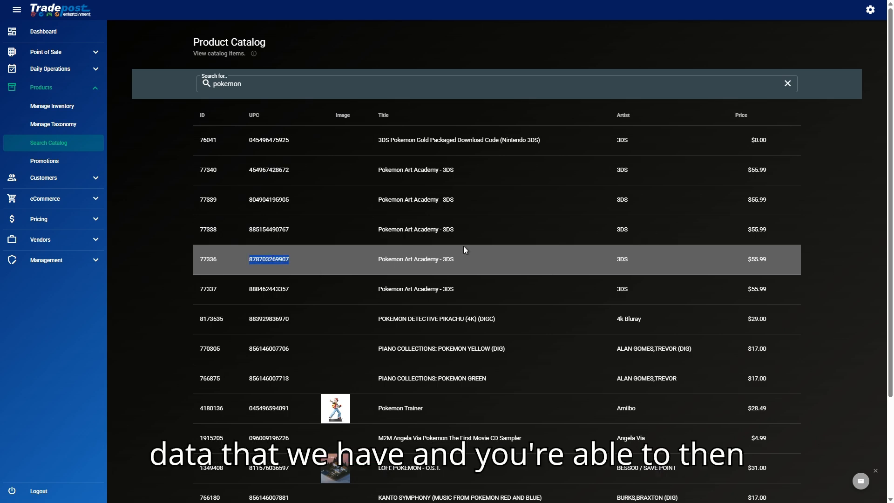
click(479, 256)
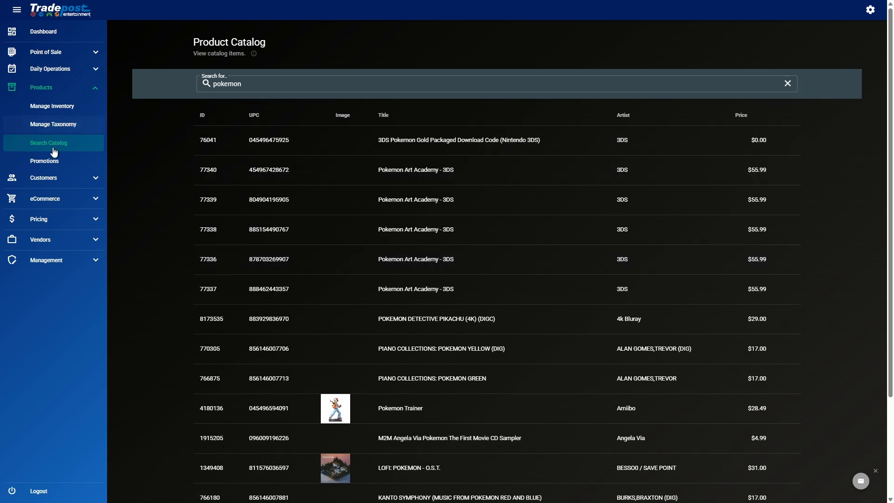
click(55, 107)
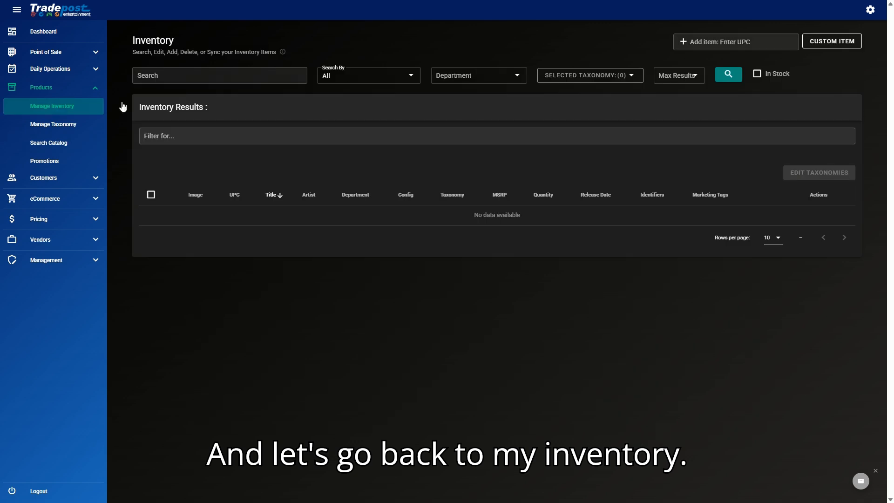
click(709, 41)
text(878703269907)
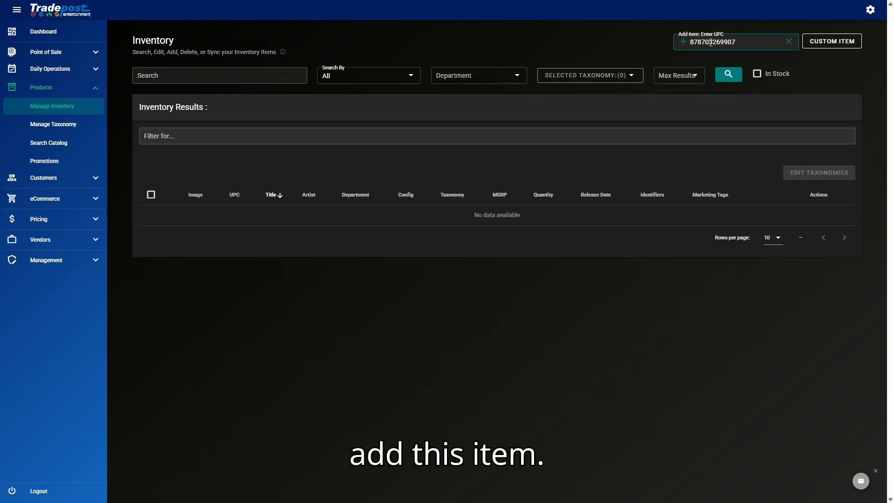
key(Return)
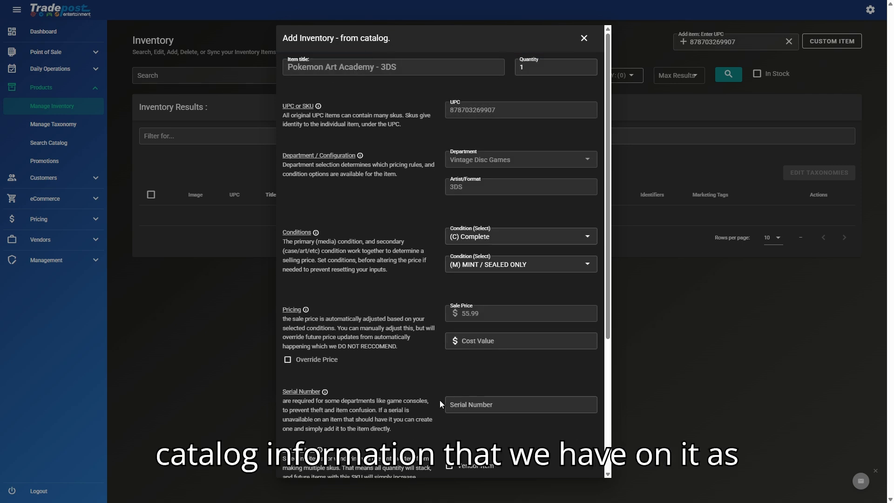
scroll(434, 438, down, 4)
scroll(431, 440, up, 4)
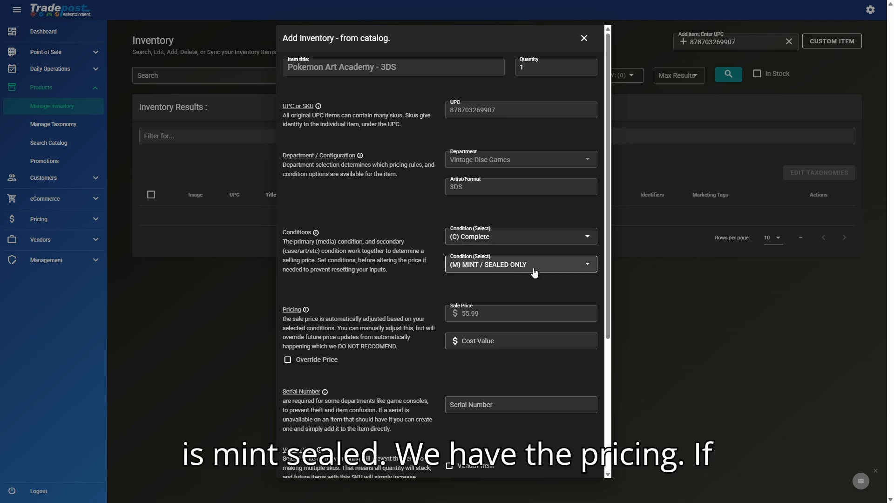
Override the automatic price for the new Pokemon Art Academy - 3DS item and set its cost value to 10.
scroll(534, 273, down, 1)
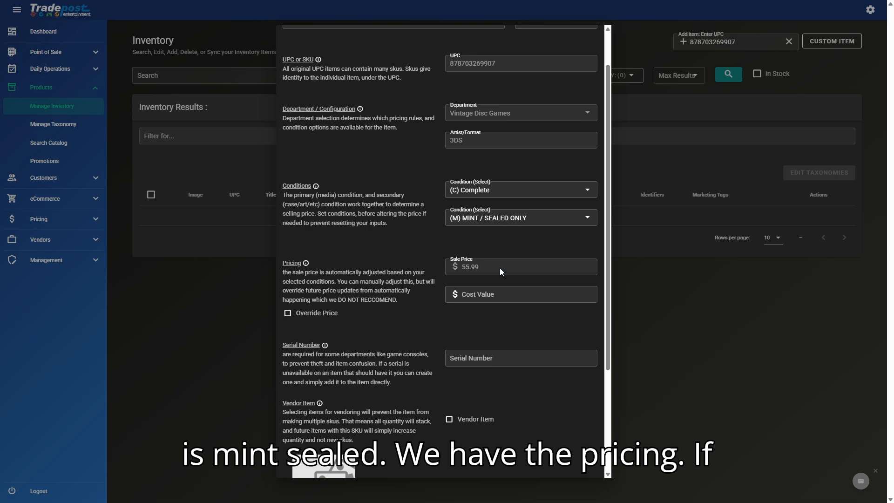
click(288, 314)
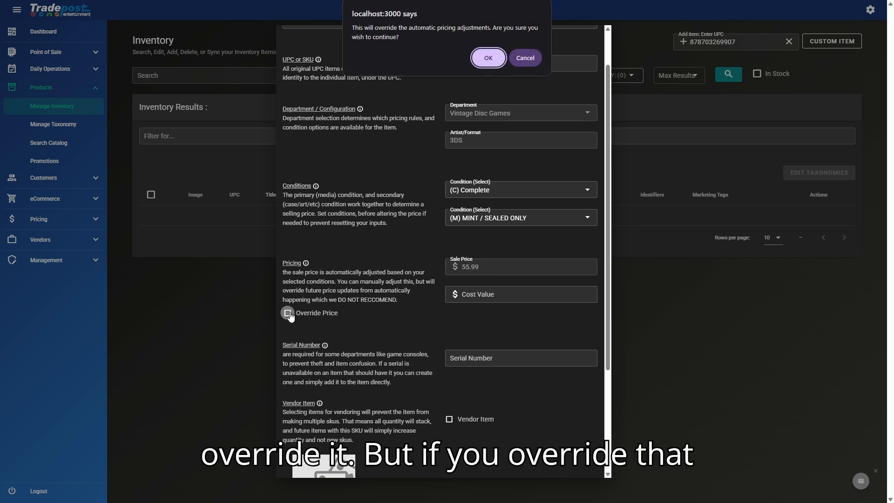
click(481, 64)
click(481, 295)
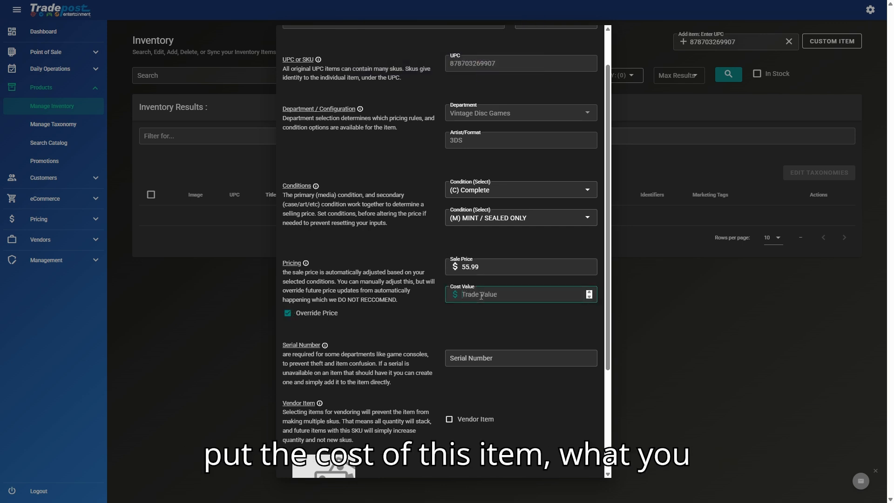
text(10)
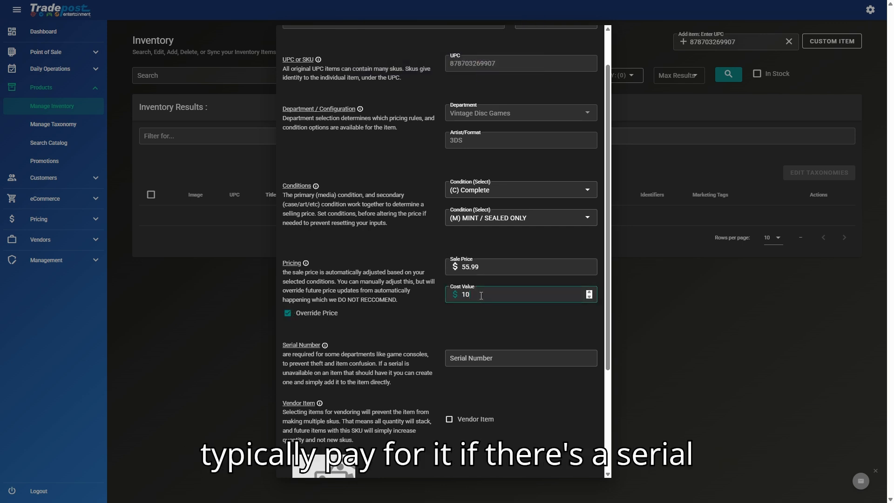
Look over the serial number, vendor and image options, enter the comment "asd", and submit the new inventory item.
click(486, 357)
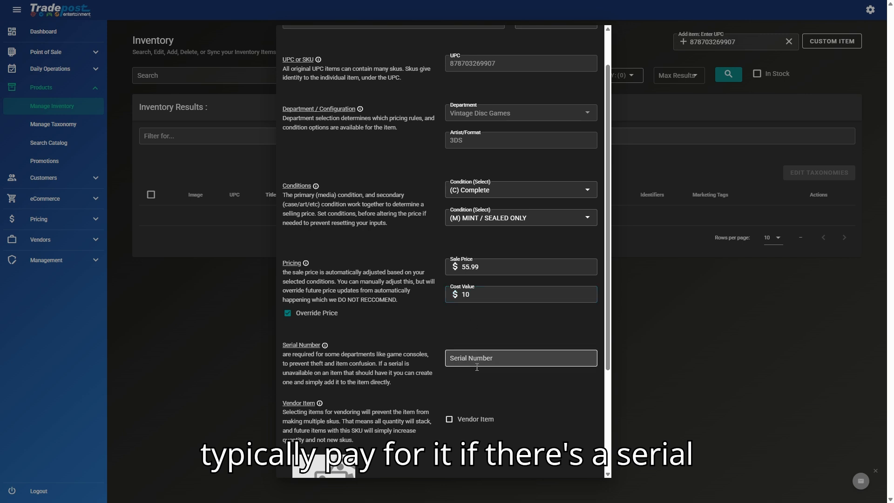
scroll(490, 372, down, 1)
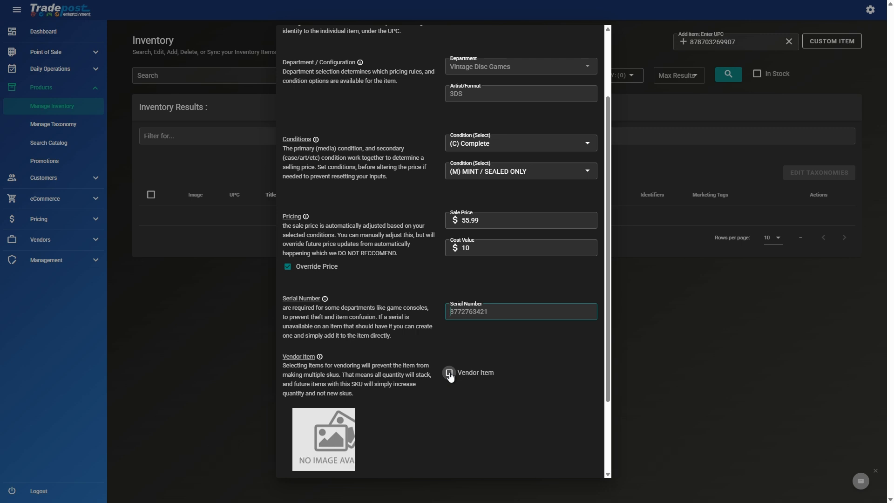
scroll(431, 378, down, 3)
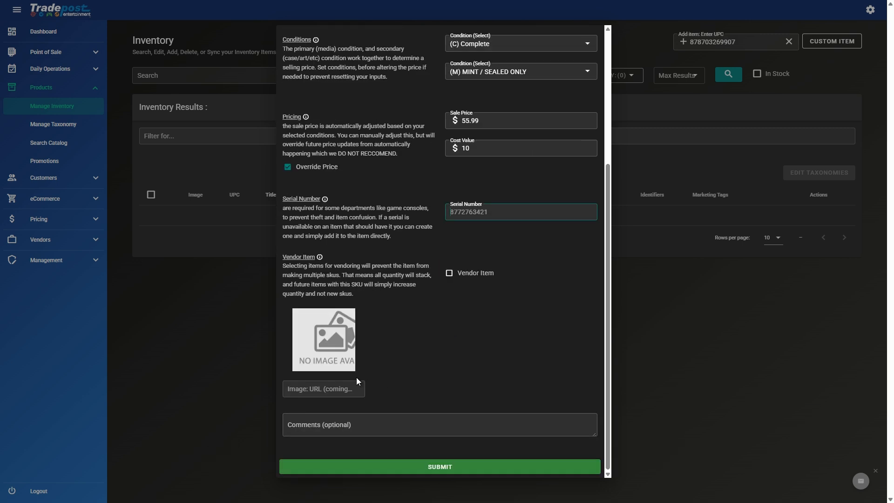
click(314, 386)
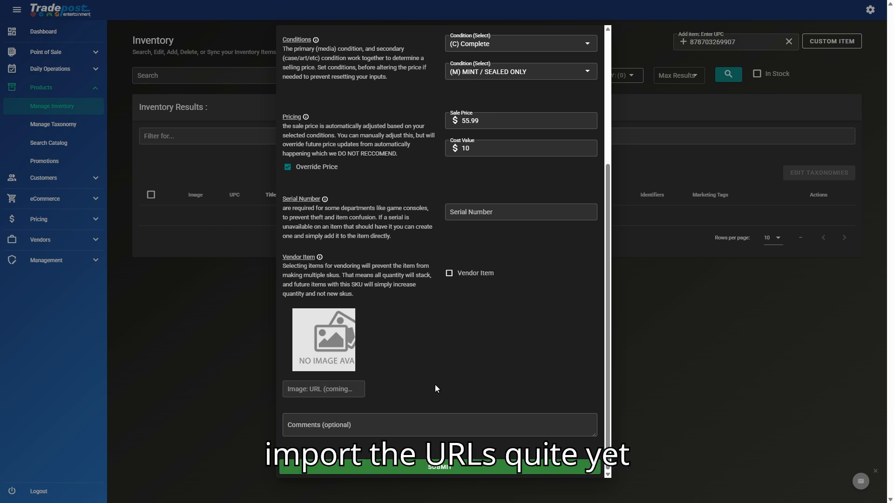
click(375, 425)
text(as)
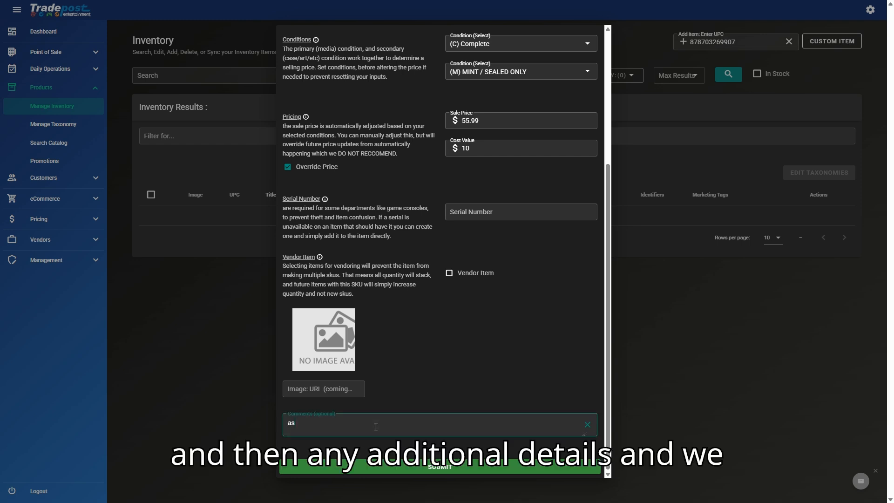
text(d)
click(436, 468)
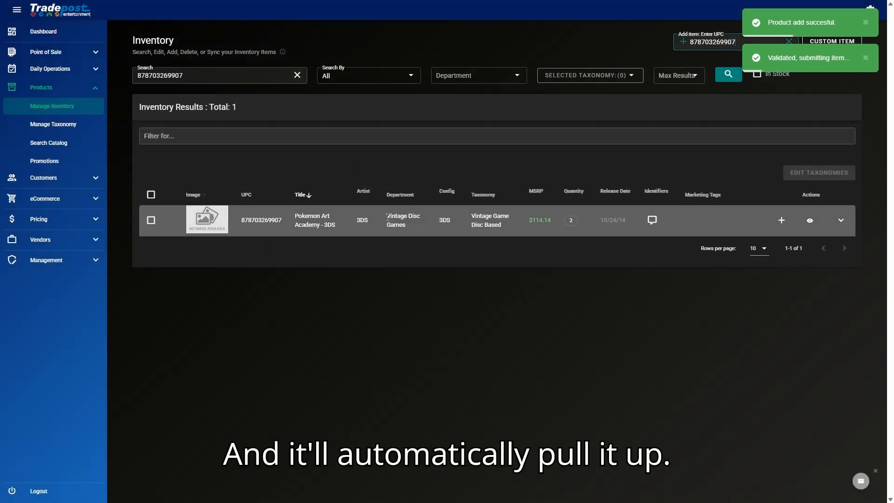
Expand the Pokemon Art Academy - 3DS item and compare its SKUs' costs, buy dates and comments.
click(840, 220)
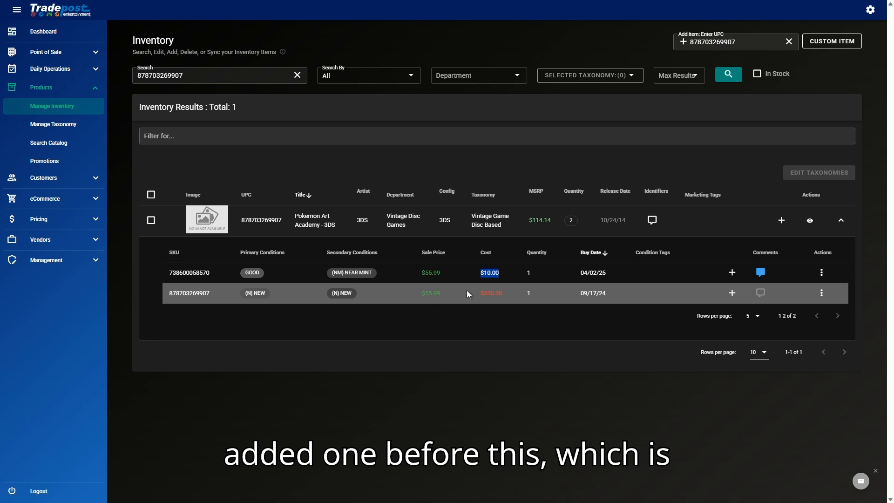
drag(377, 292, 520, 298)
click(520, 298)
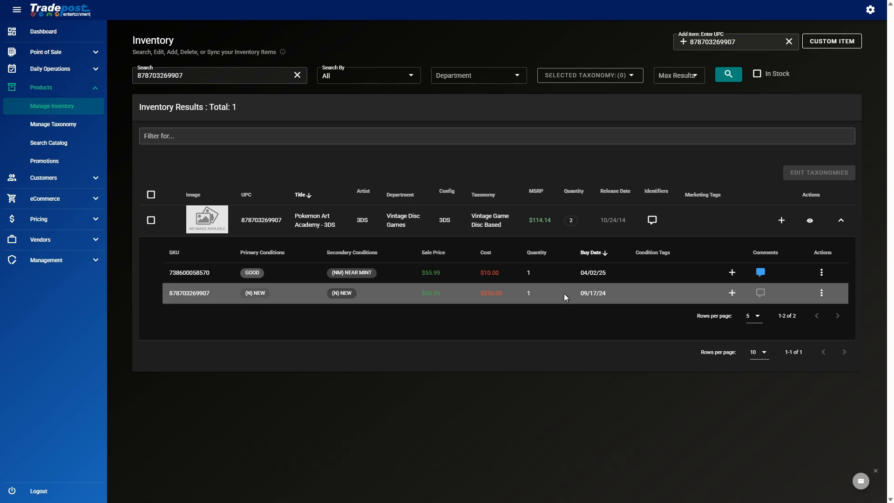
drag(579, 293, 612, 292)
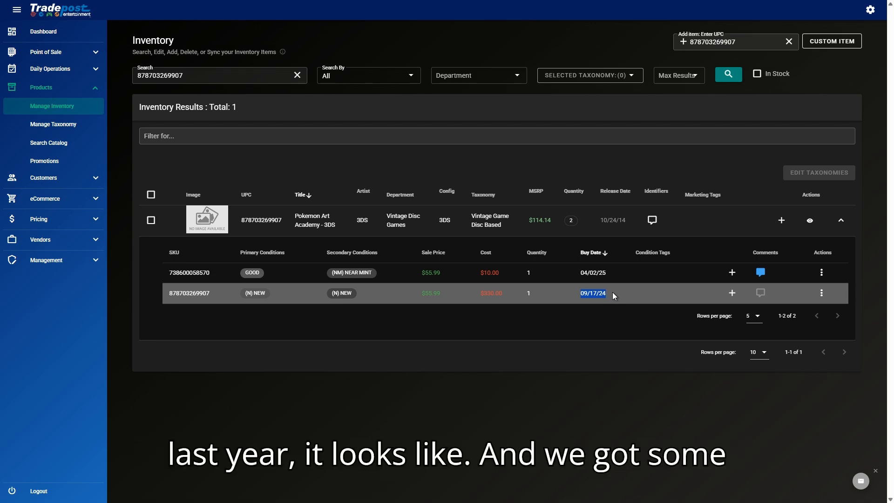
mouse_move(760, 278)
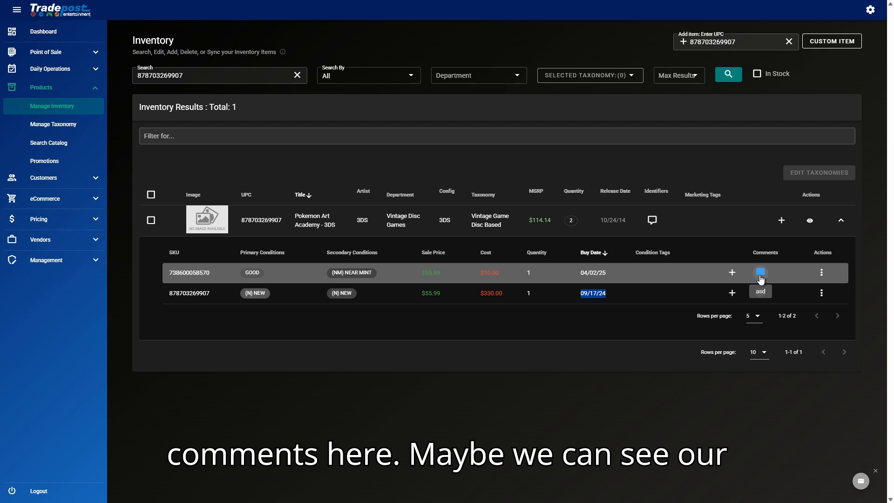
Delete the Pokemon Art Academy - 3DS SKU with buy date 09/17/24 and clear the UPC entered for adding an item.
click(821, 293)
click(834, 329)
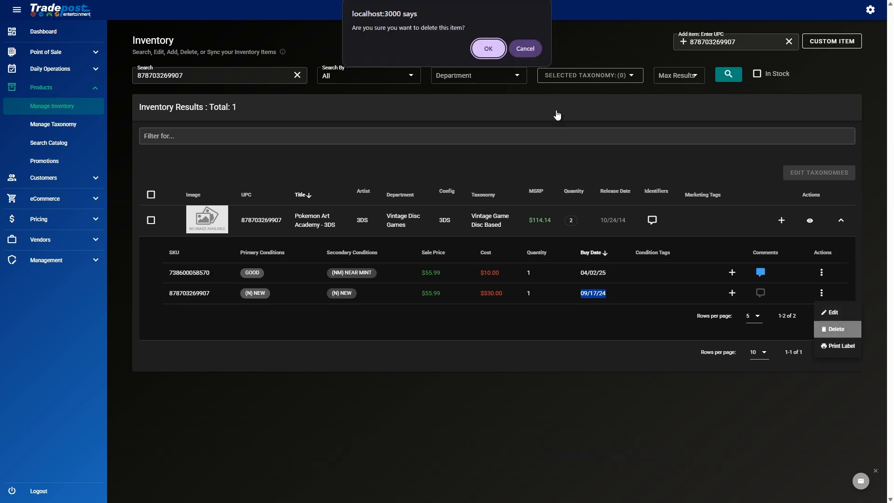
click(494, 51)
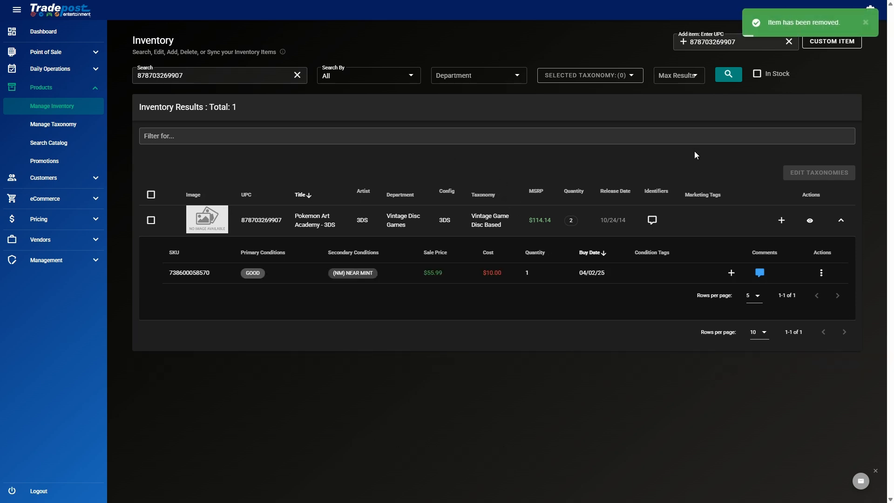
click(790, 42)
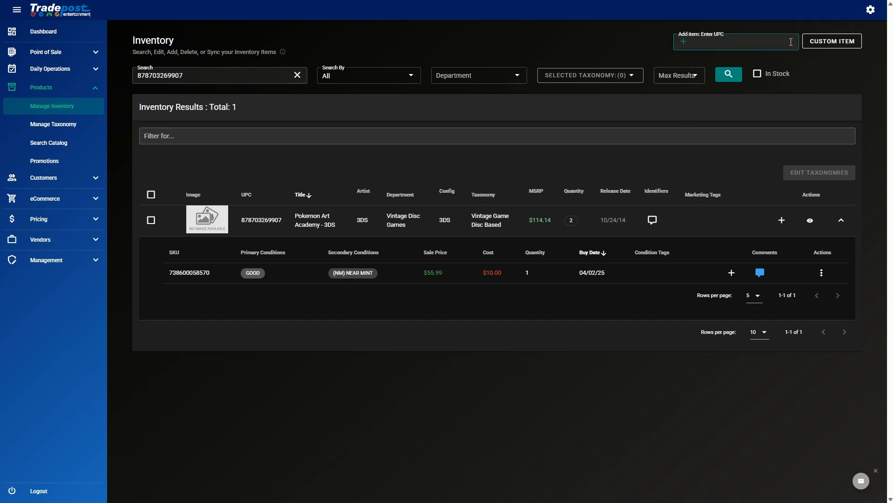
click(630, 40)
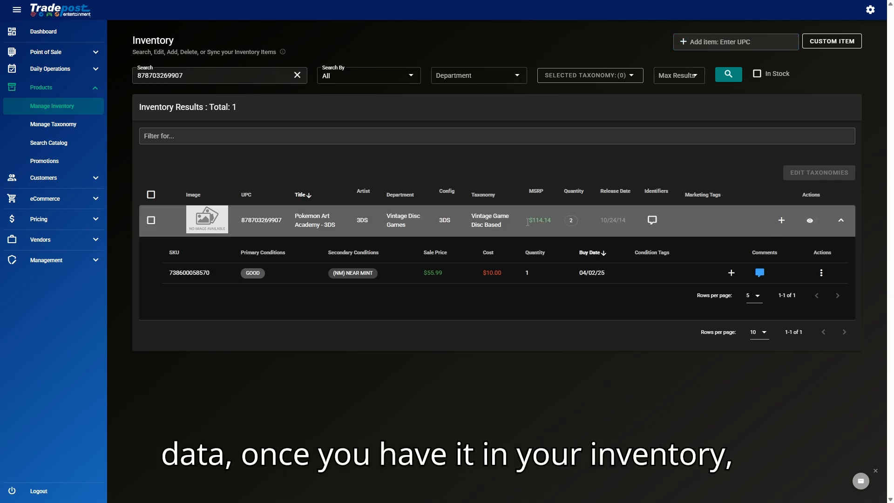
Open the catalog details of Pokemon Art Academy - 3DS with editing enabled, review pricing, vendor references and behavior settings, and close them.
click(809, 220)
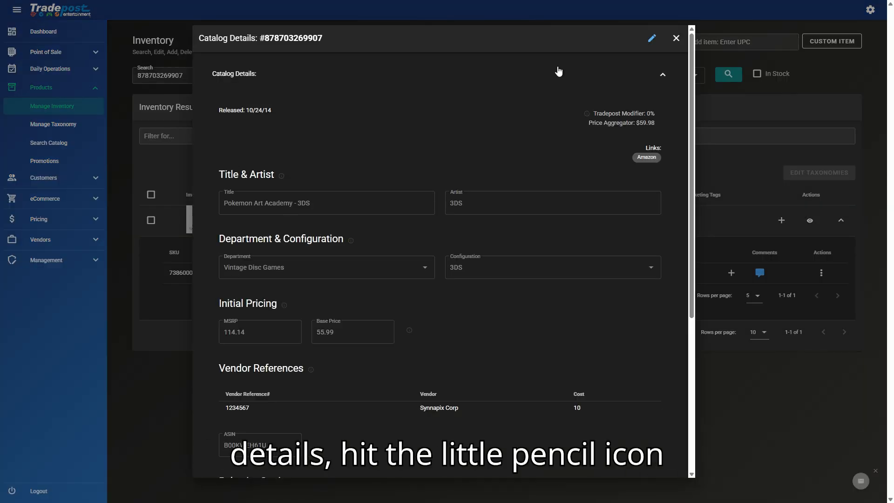
click(650, 37)
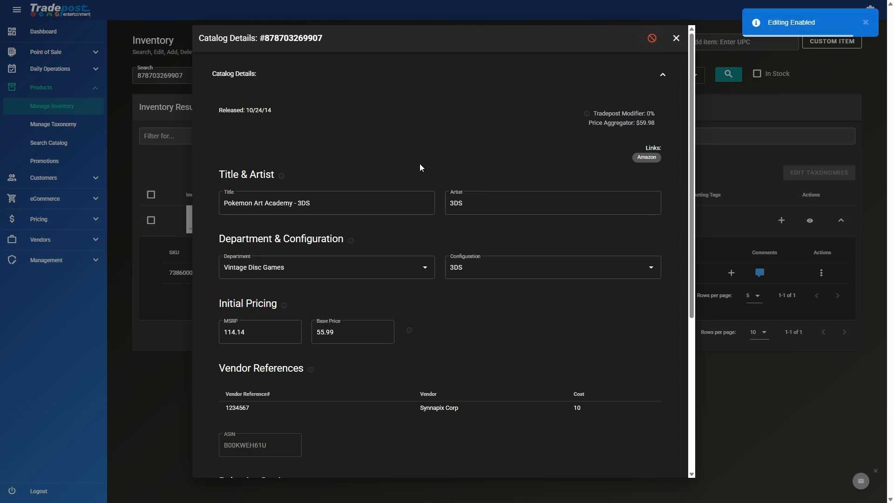
scroll(420, 170, down, 2)
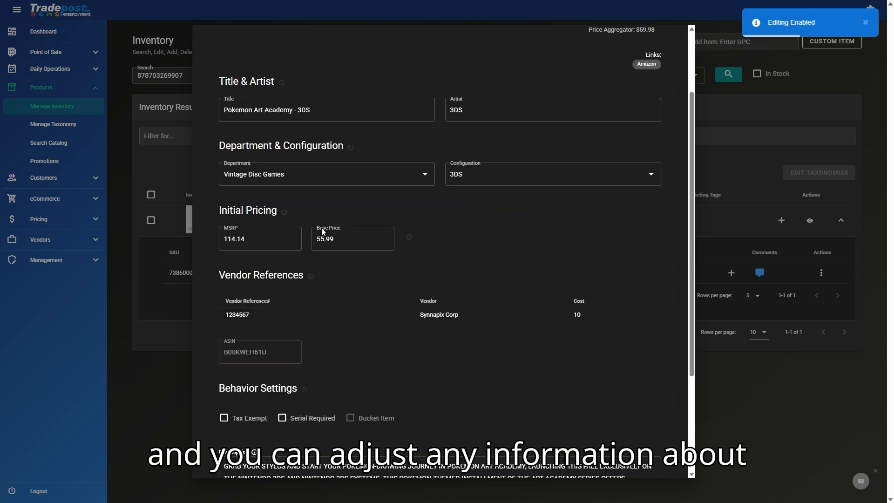
scroll(279, 223, down, 2)
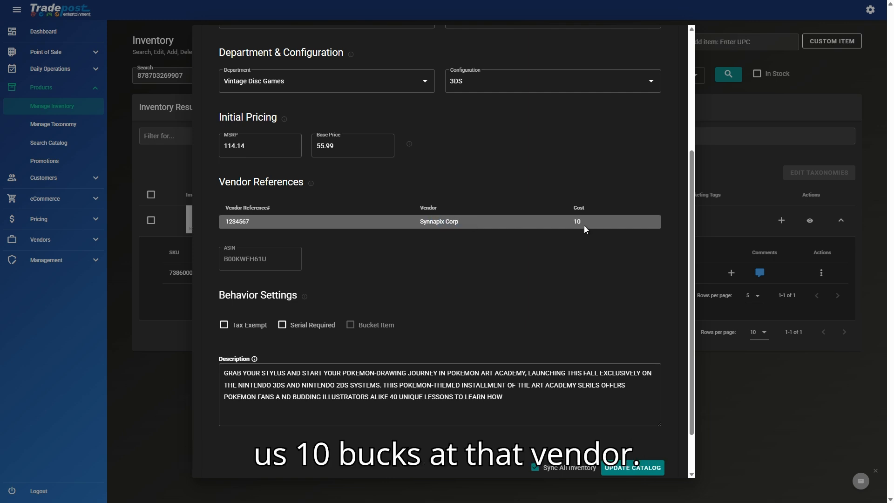
scroll(486, 300, down, 1)
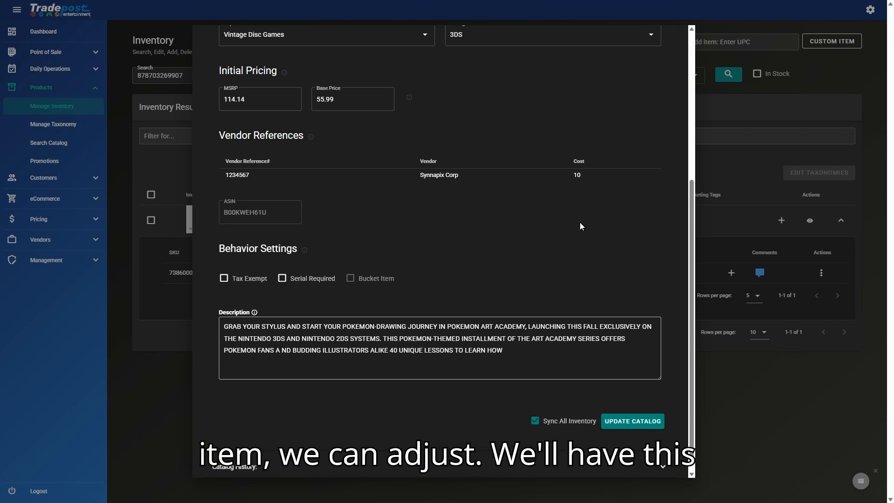
scroll(580, 207, up, 5)
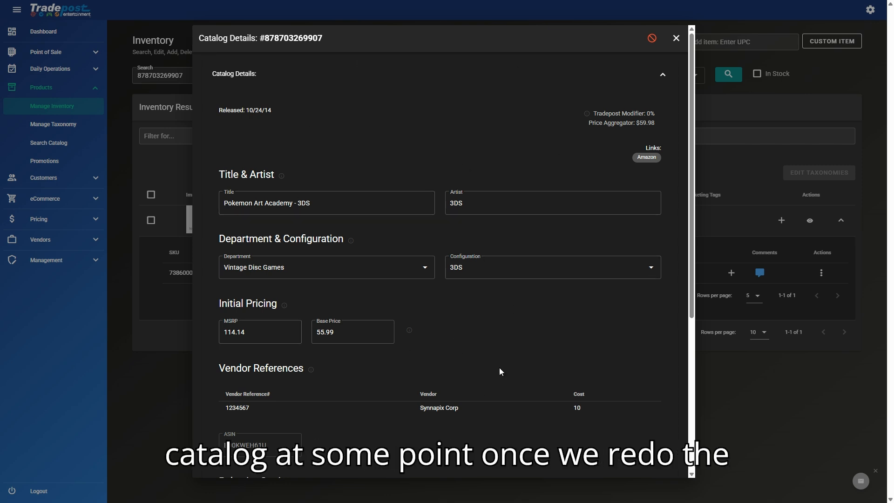
click(676, 38)
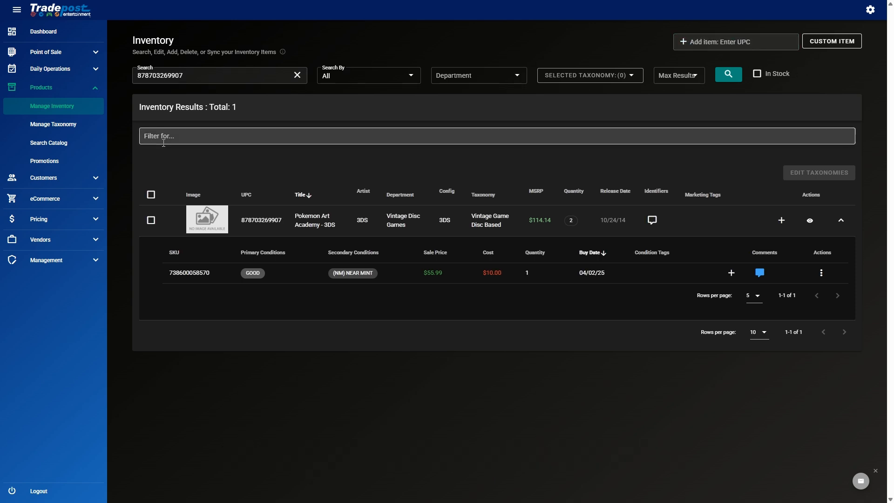
Visit the product catalog search page and return to inventory management to look at where a UPC is entered.
click(45, 145)
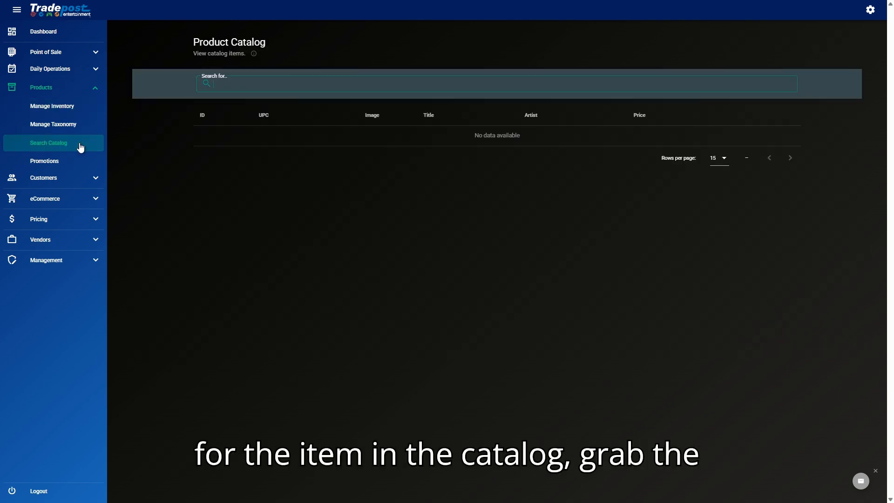
click(59, 112)
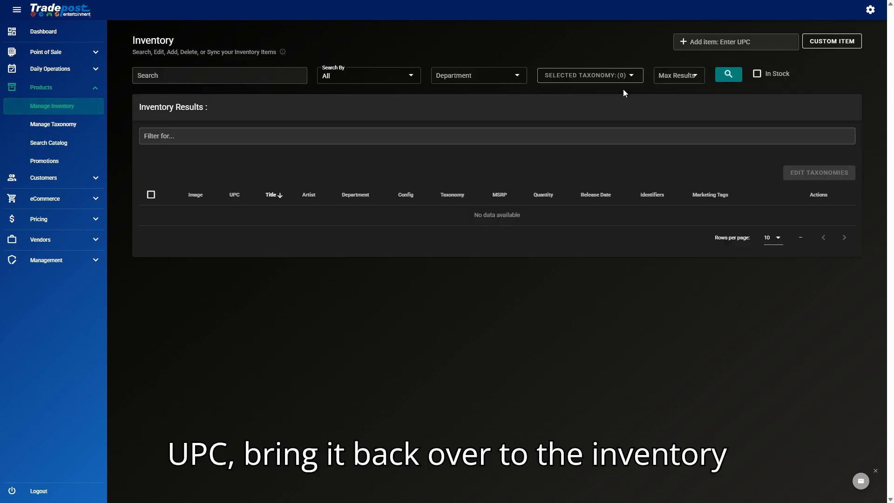
click(738, 41)
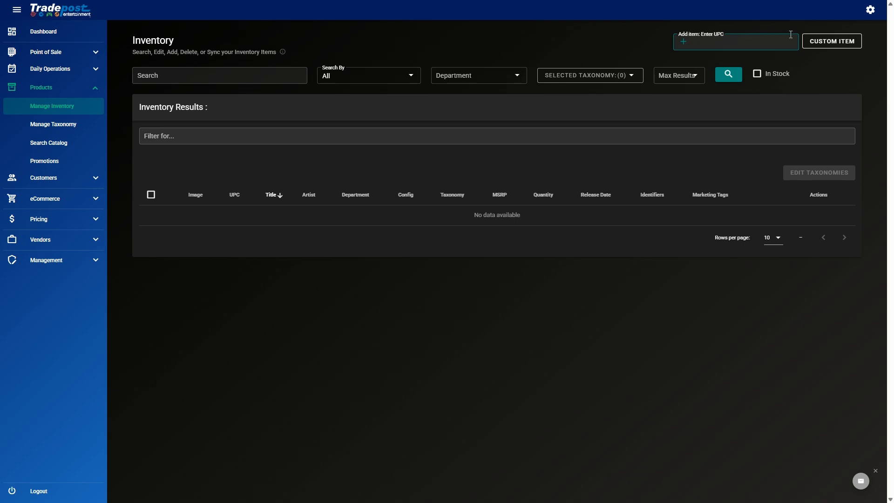
click(808, 28)
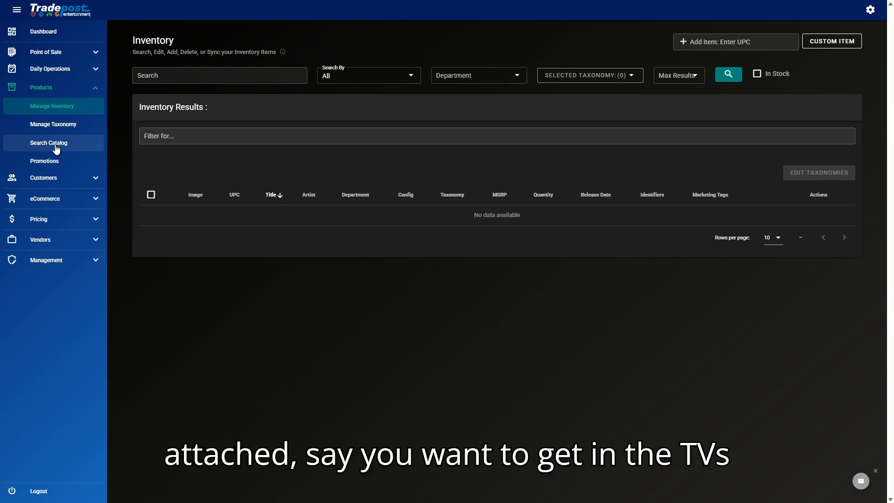
Start a new custom inventory item and title it "BULK - CD BIN 5.99".
click(829, 42)
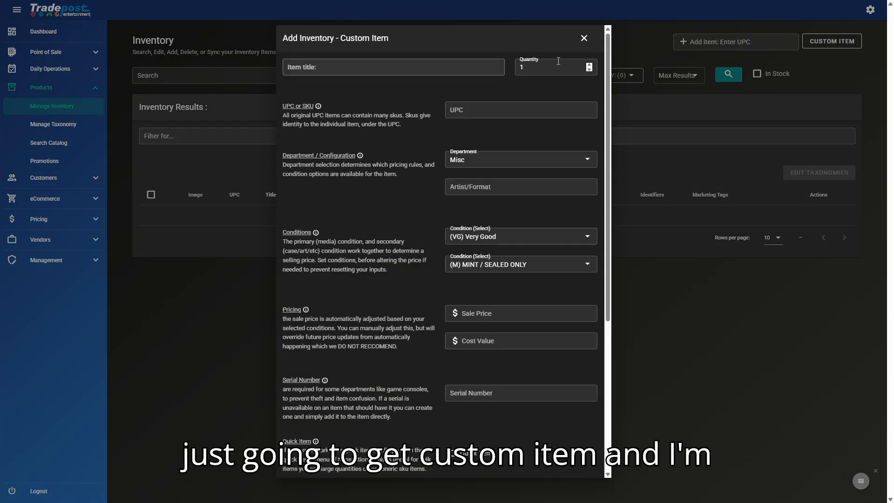
click(419, 72)
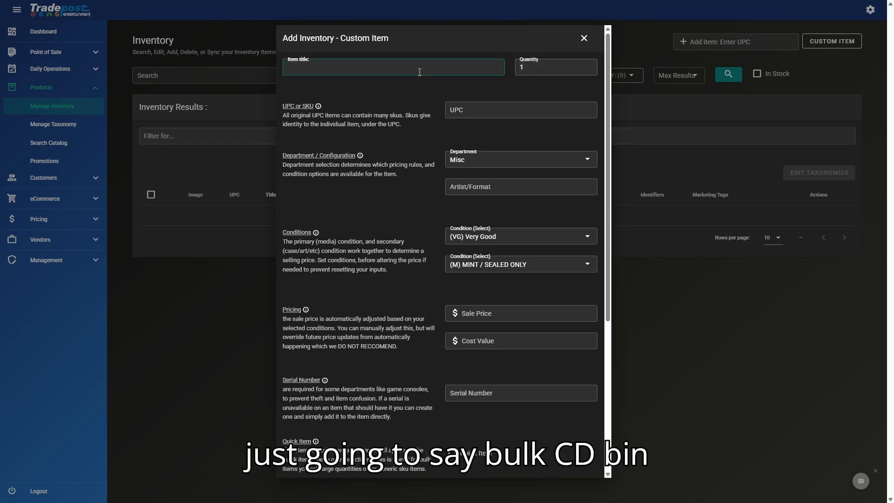
text(BULK - CD BIN, 5.99)
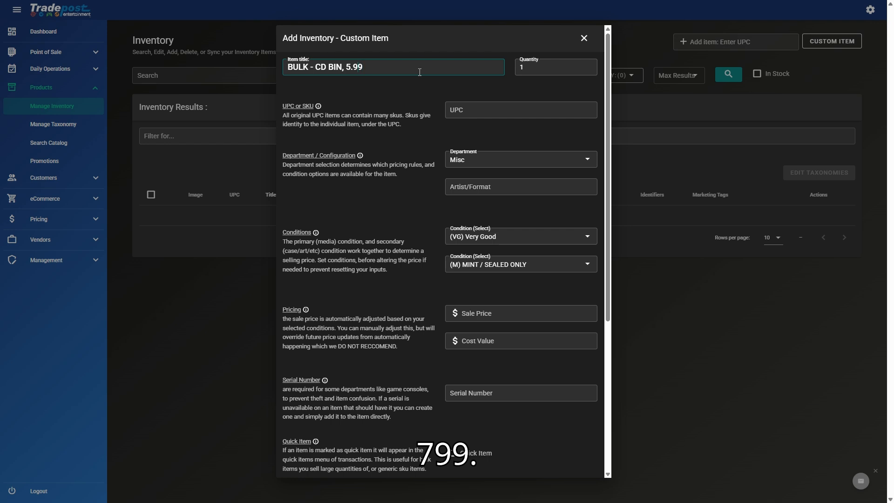
key(Left)
key(Left)
key(Left)
key(Left)
key(Left)
key(BackSpace)
click(555, 69)
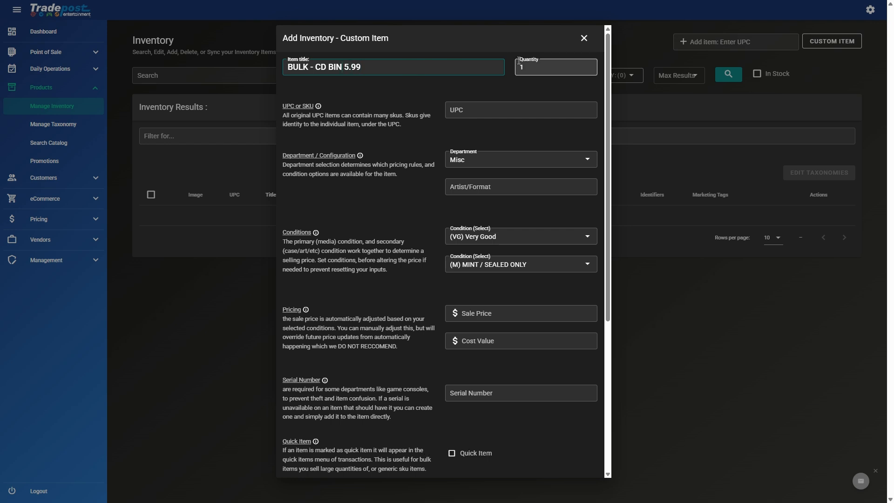
click(495, 109)
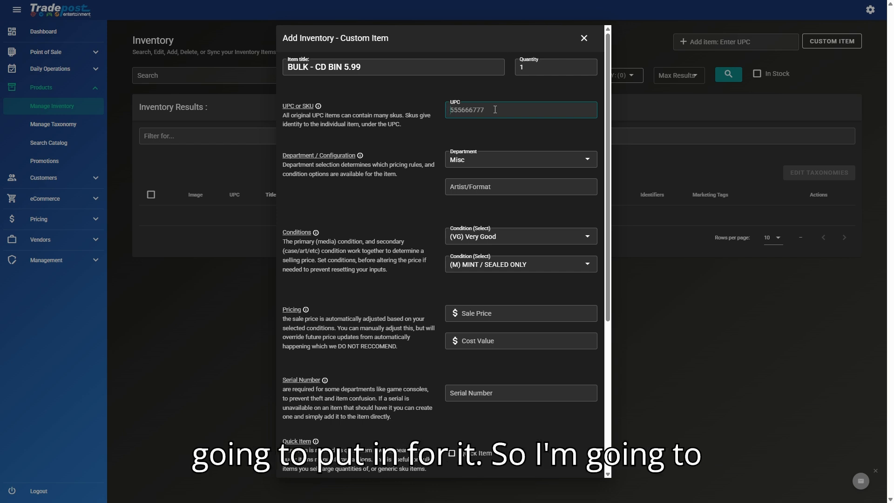
text(55555666677)
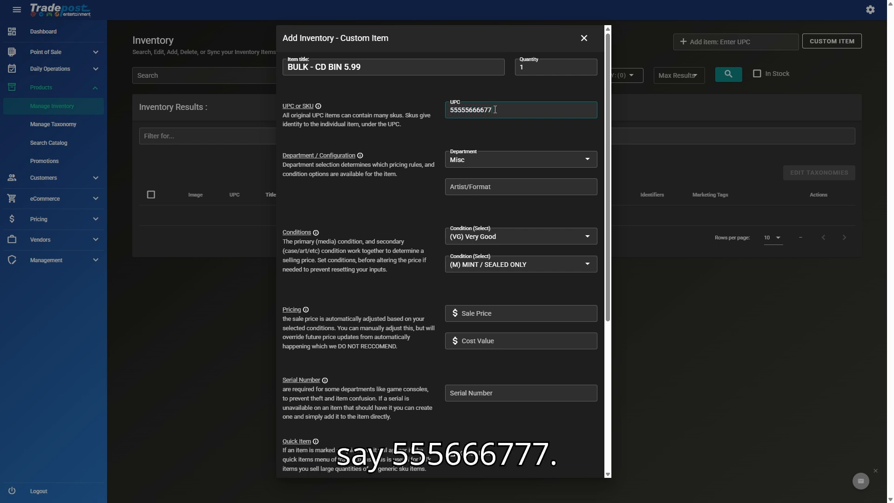
text(7)
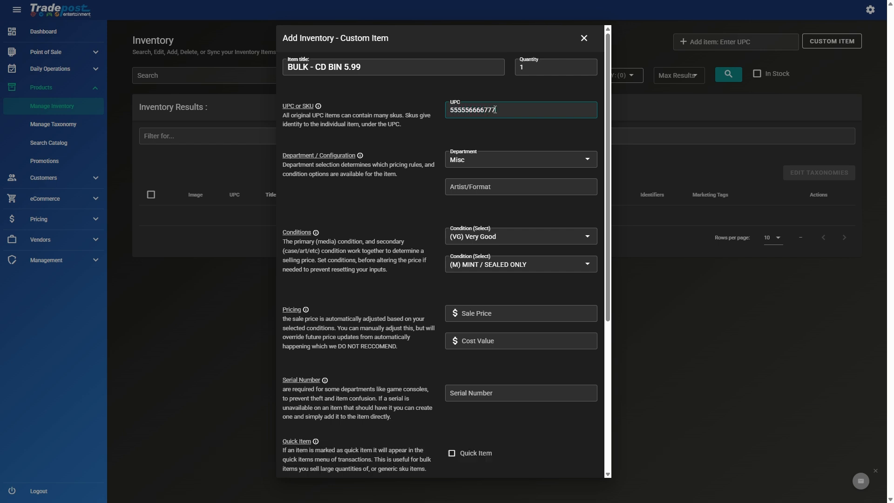
Assign the custom item to the Music CDs department and enter CD as its artist/format.
click(491, 161)
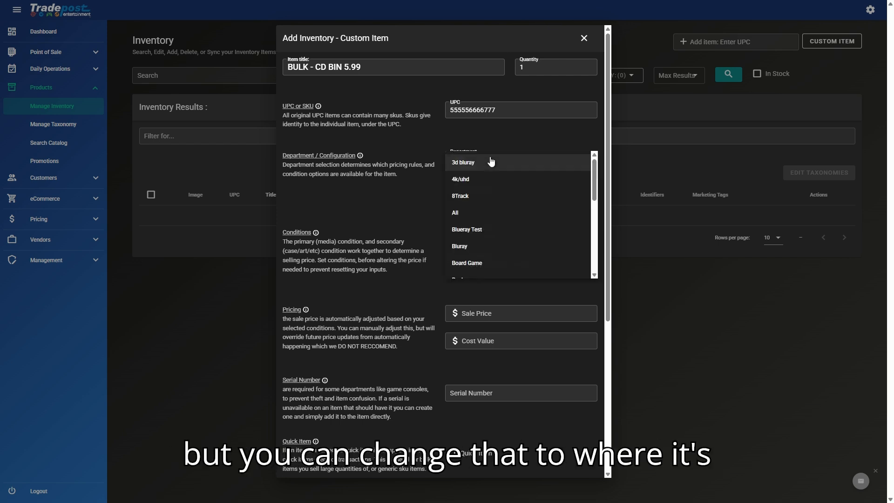
scroll(482, 242, down, 3)
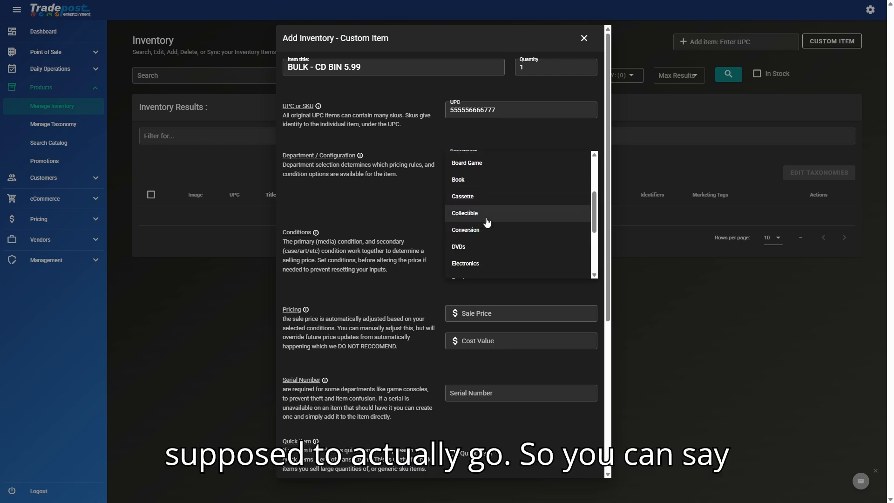
click(475, 261)
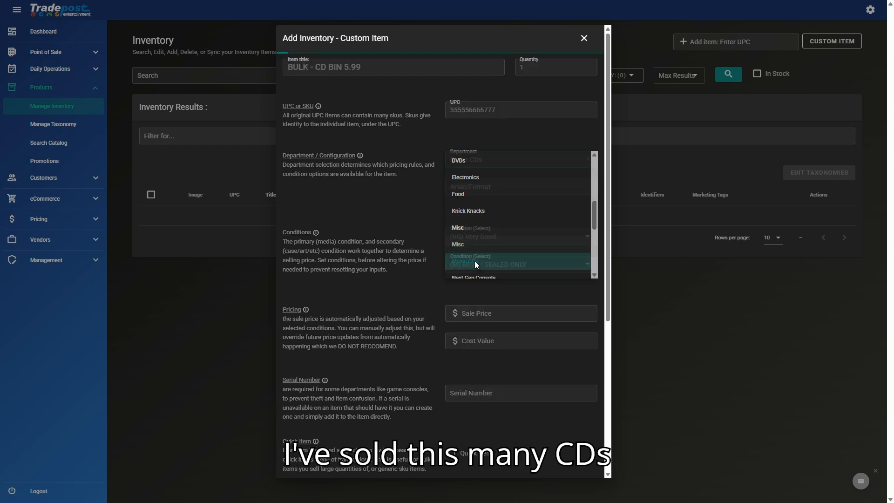
click(489, 190)
text(CD)
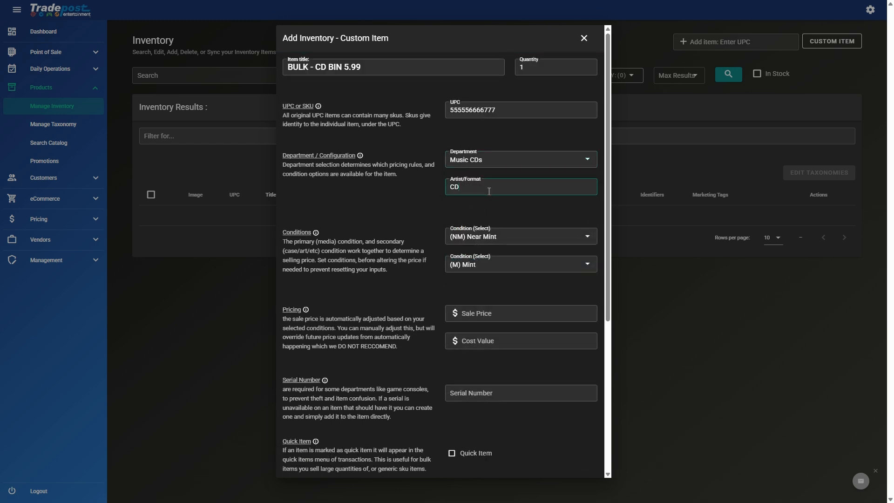
Set the custom item's primary condition to New.
scroll(435, 200, down, 1)
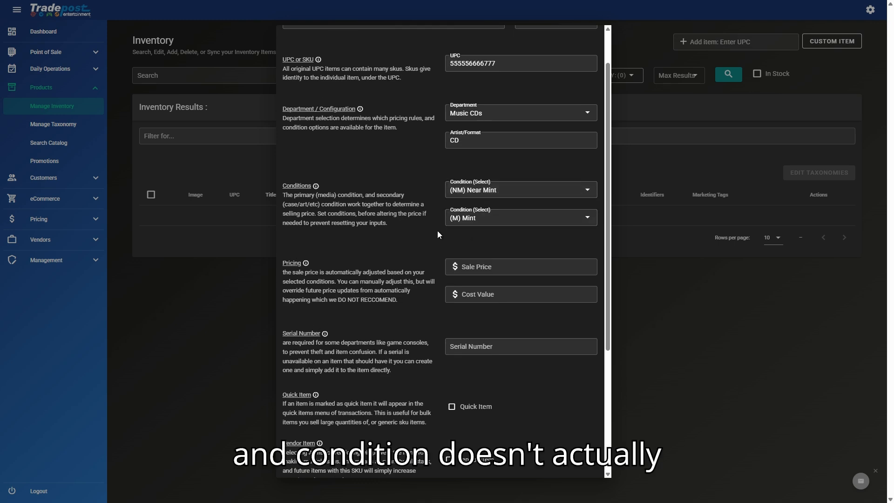
click(514, 190)
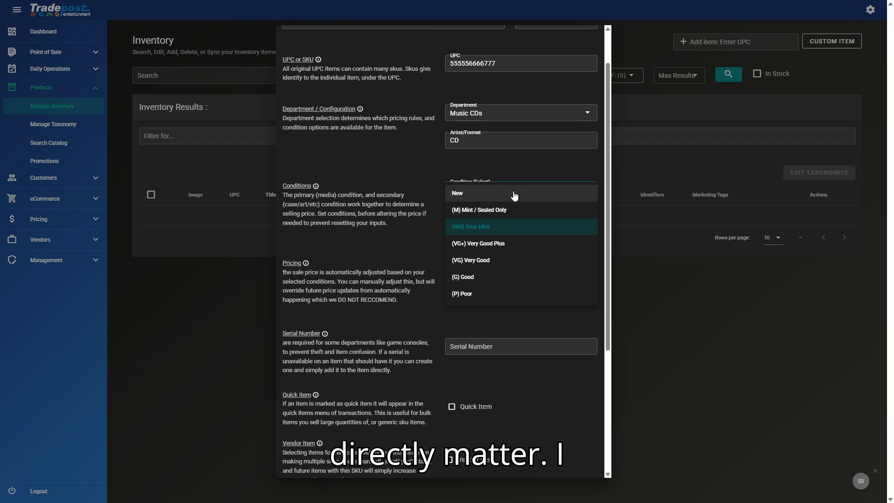
click(508, 195)
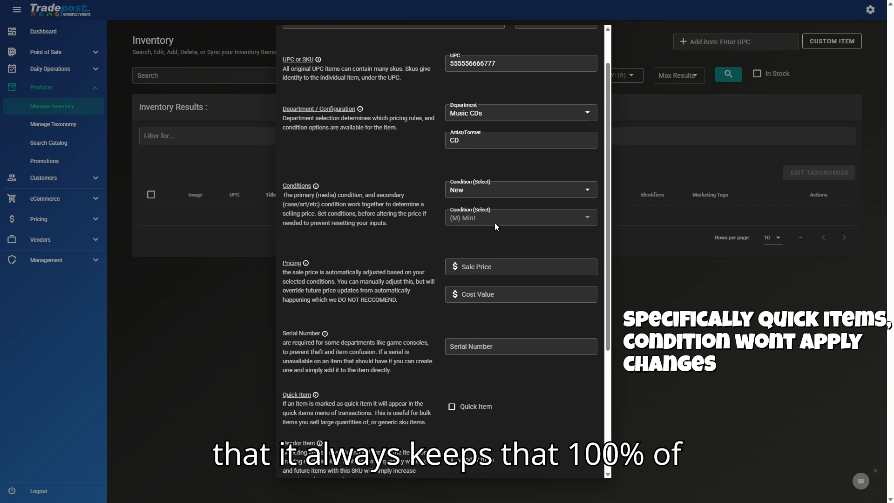
Set the custom item's sale price to 5.99 and its cost value to 0.
click(481, 266)
scroll(426, 247, down, 1)
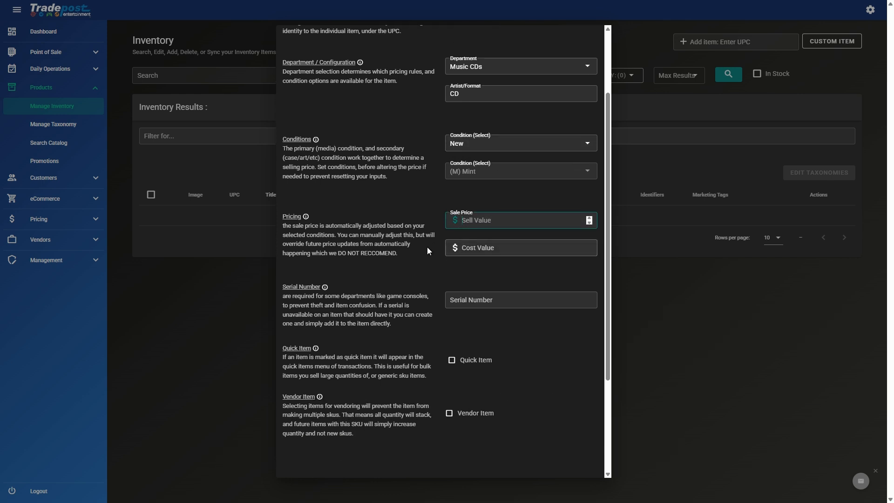
text(5.99)
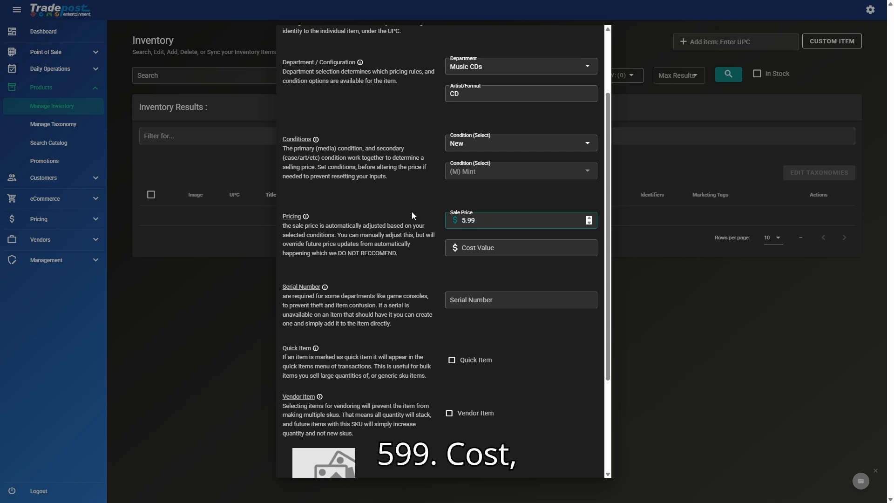
click(480, 250)
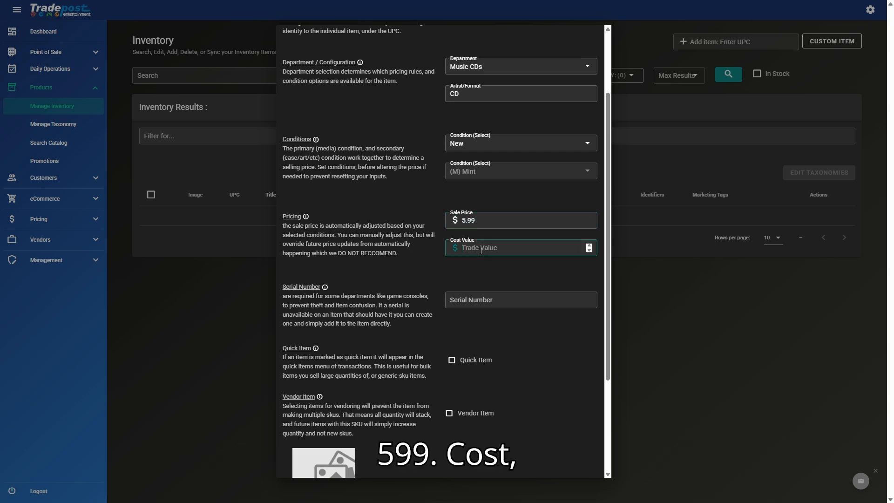
text(0)
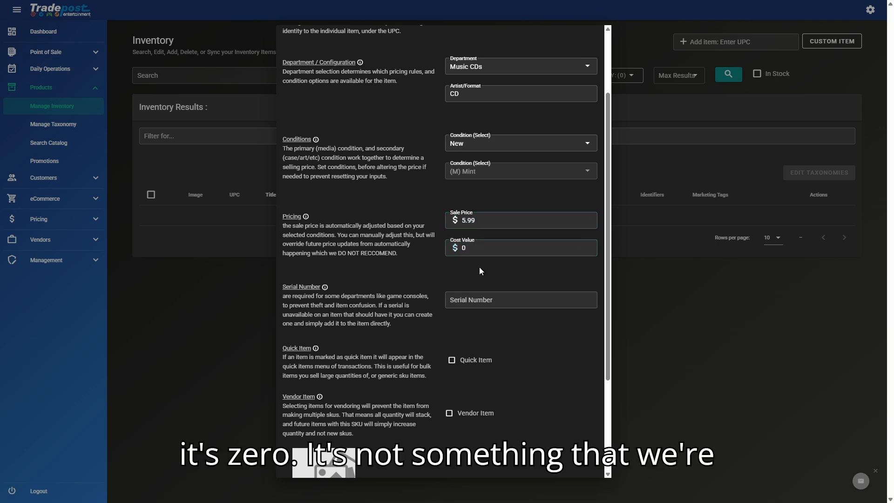
Mark the bulk CD bin item as a quick item.
scroll(415, 270, down, 2)
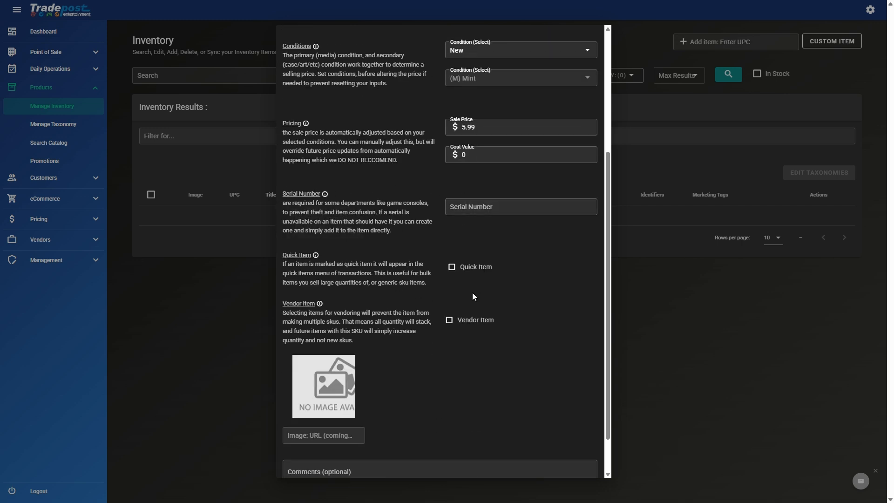
click(453, 268)
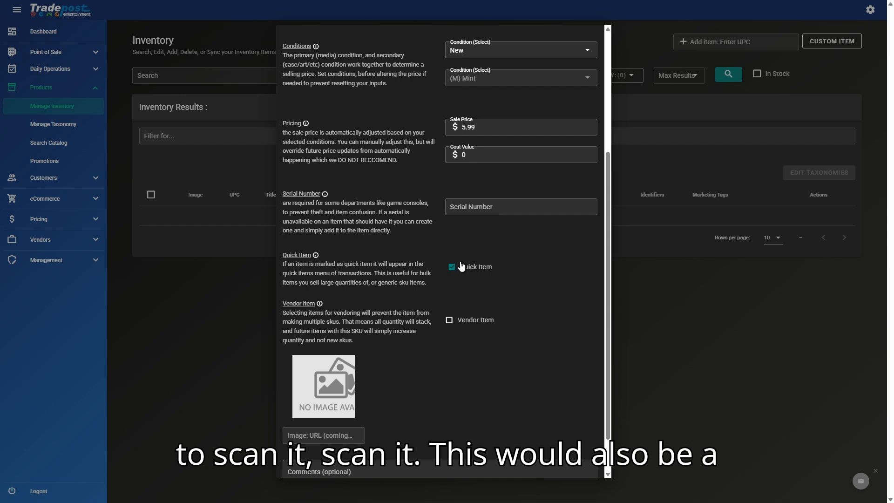
Mark the custom item as a vendor item and submit it with the comment BULK ITEM TEST.
click(449, 320)
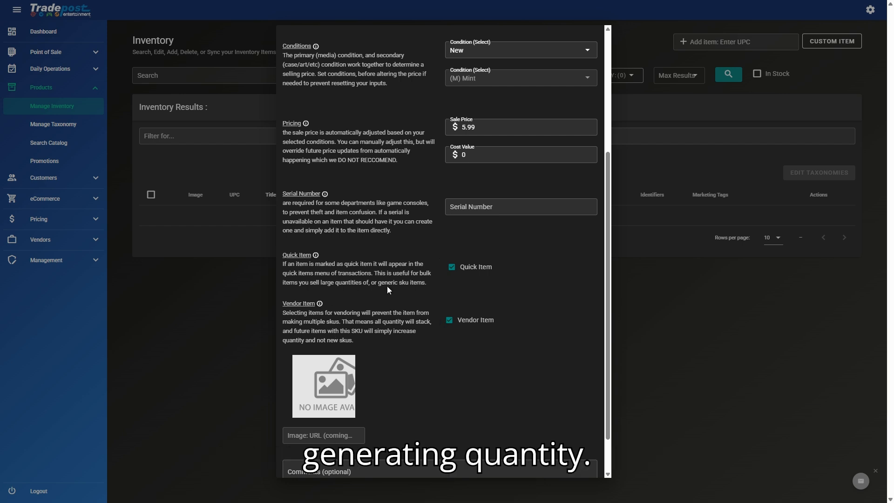
scroll(403, 325, down, 1)
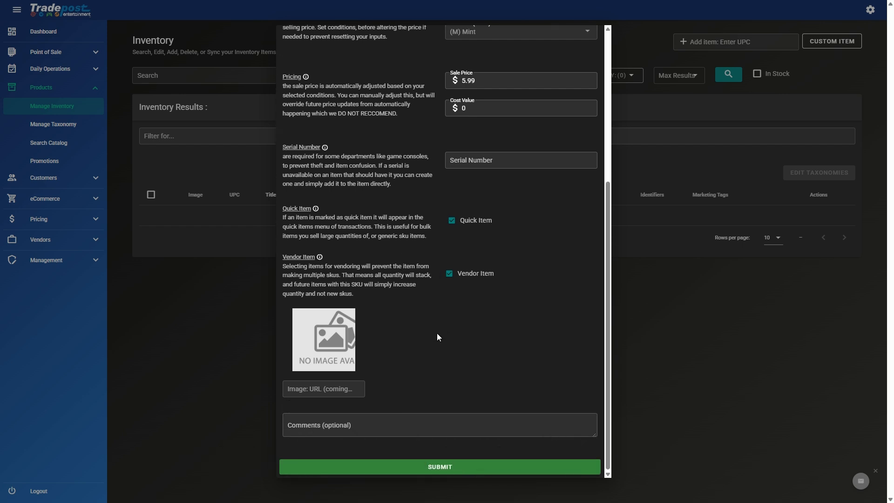
click(395, 425)
text(BUL)
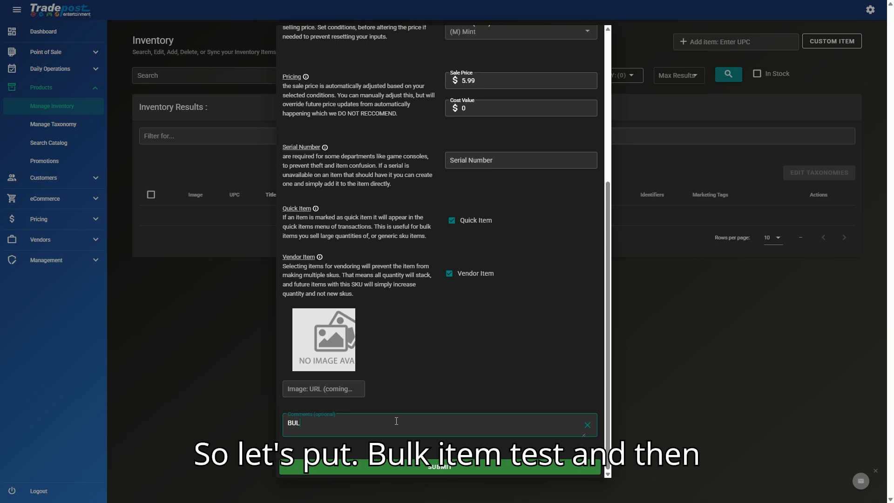
text(K ITEM TEST)
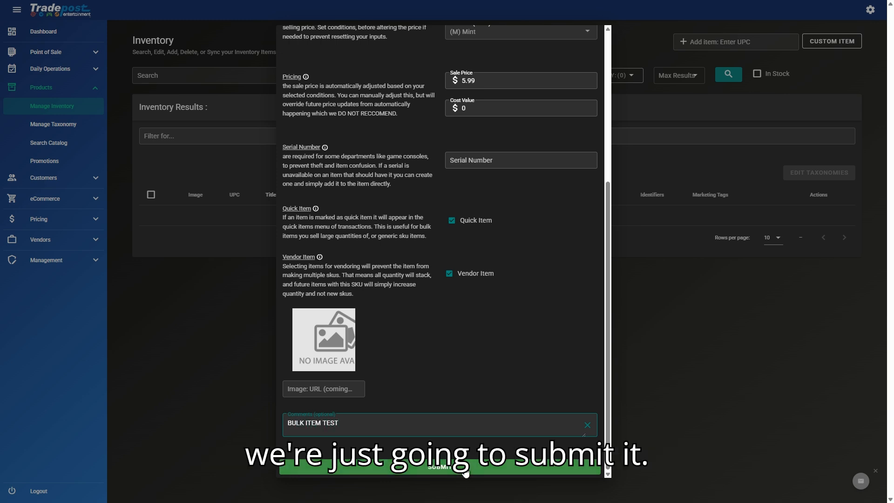
click(466, 471)
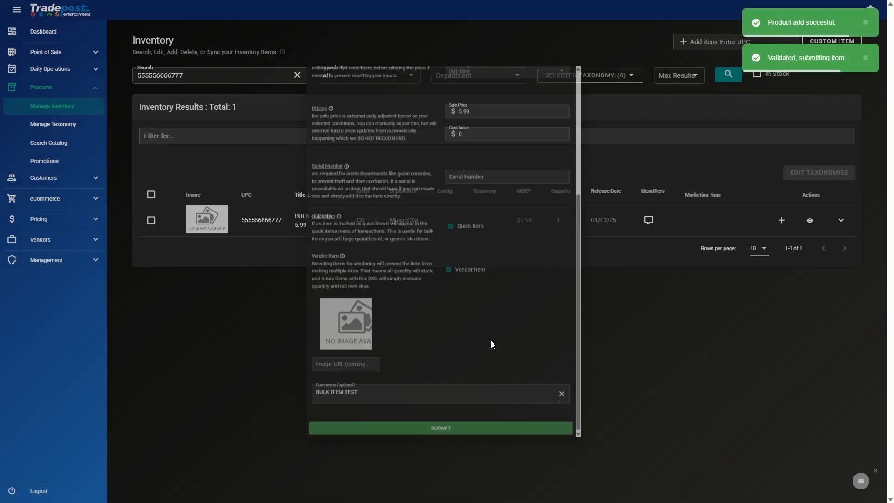
Expand the new bulk CD bin item in the inventory results and examine its UPC and SKU entry.
double_click(250, 215)
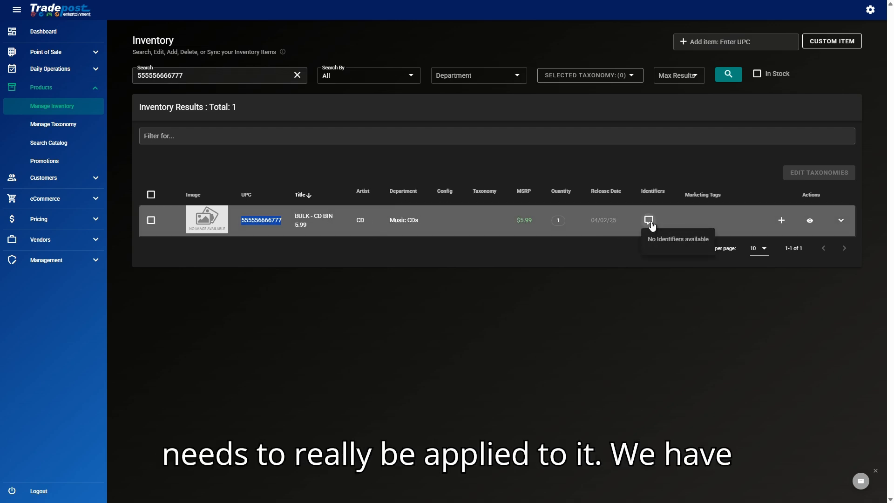
click(840, 222)
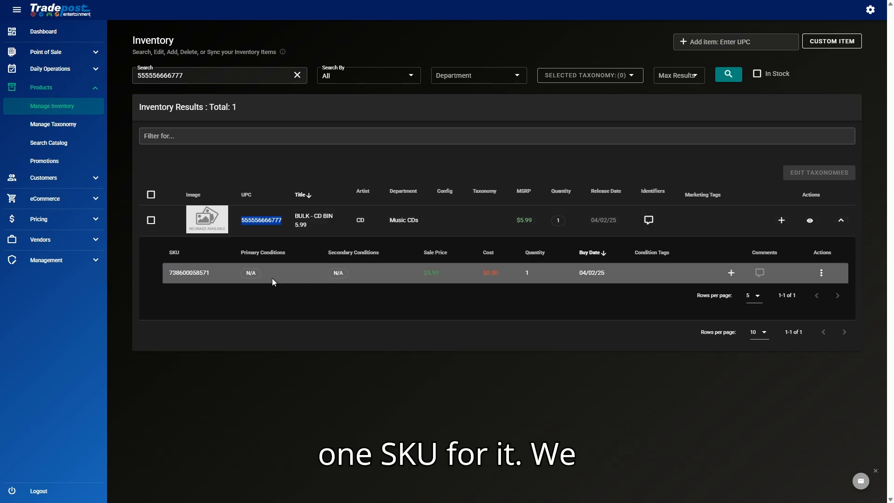
double_click(184, 272)
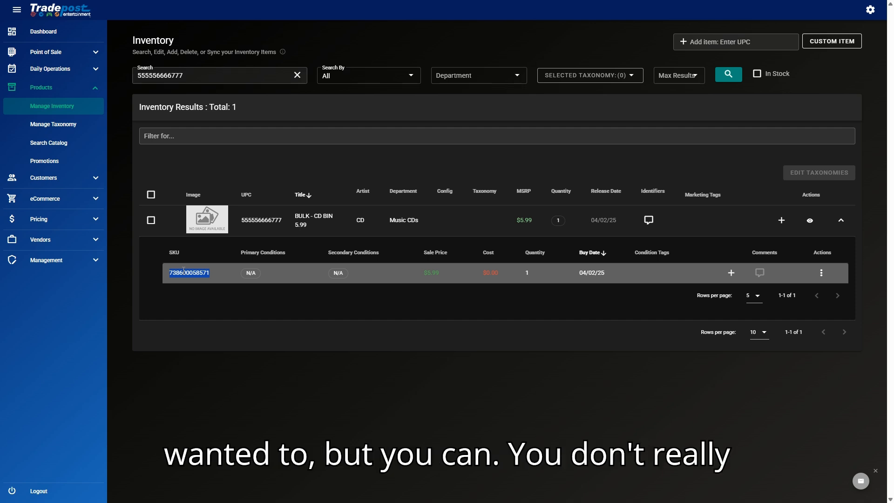
double_click(252, 225)
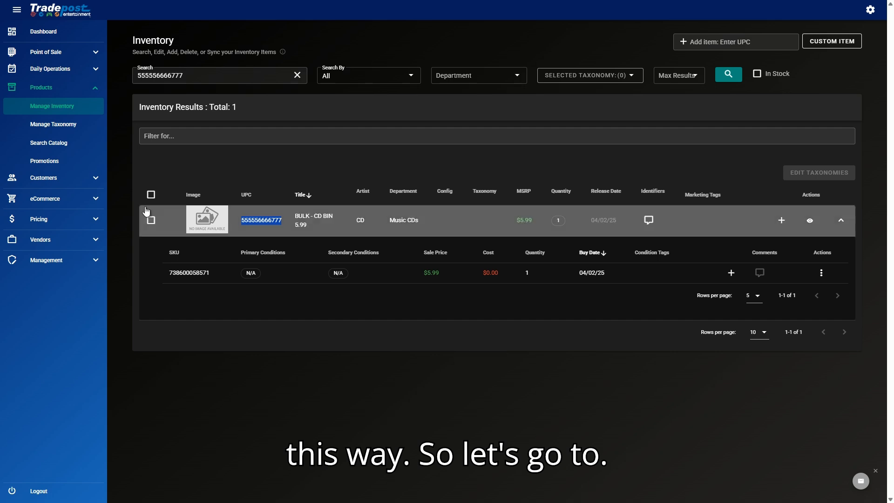
Start a point of sale transaction and open its quick items list.
click(67, 54)
click(66, 72)
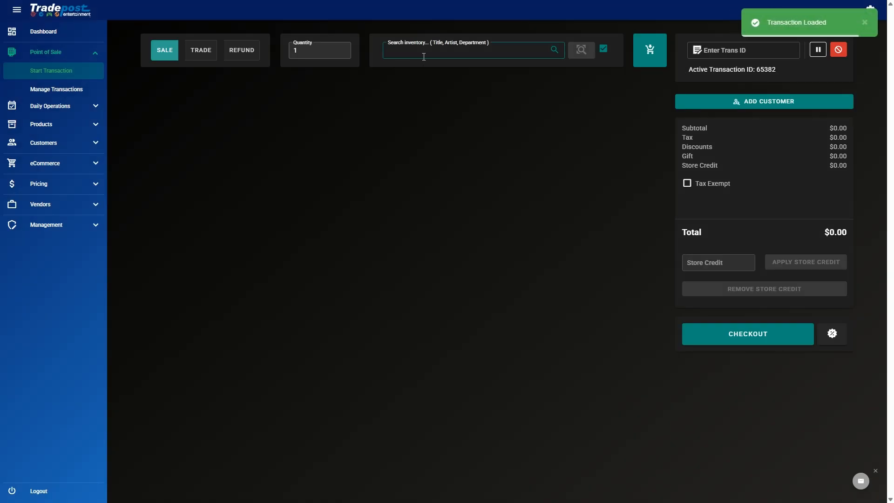
click(651, 56)
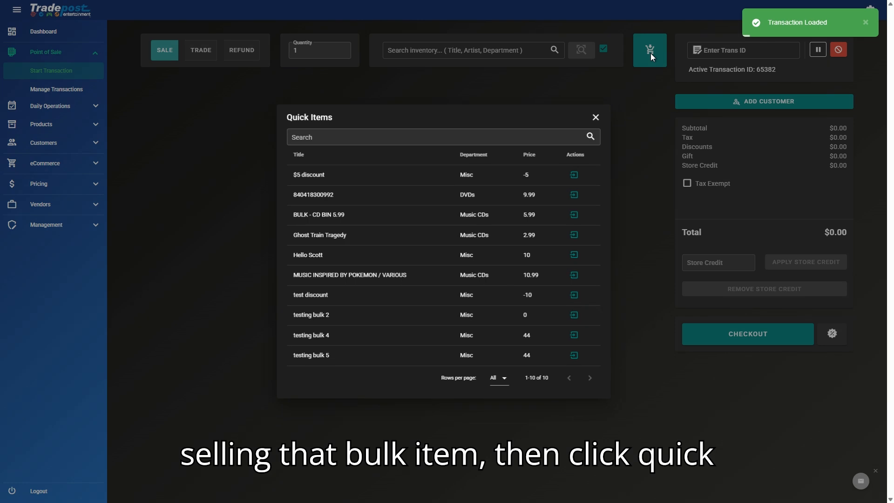
click(349, 136)
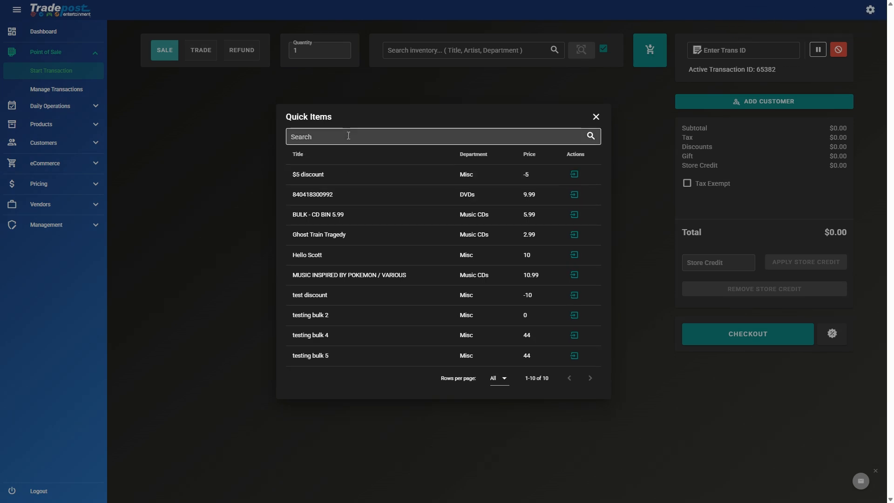
text(555556666777)
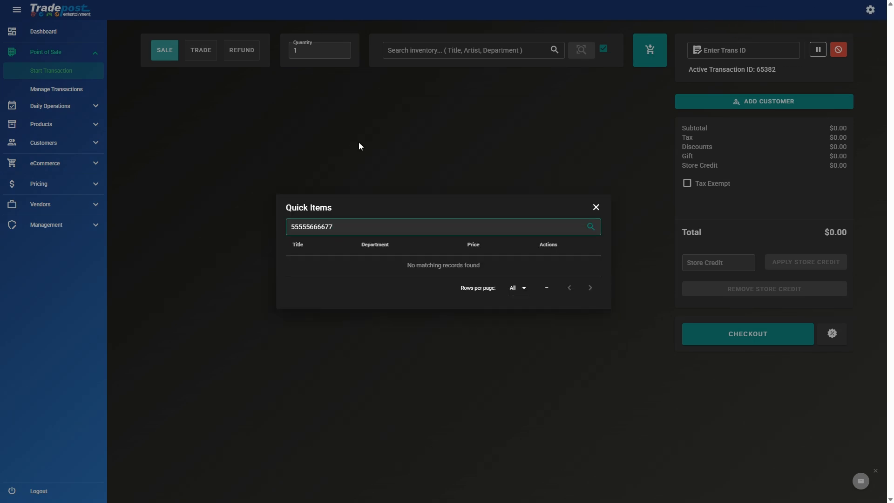
key(BackSpace)
key(BackSpace)
key(BackSpace)
key(BackSpace)
key(BackSpace)
key(BackSpace)
key(BackSpace)
key(BackSpace)
key(BackSpace)
key(BackSpace)
key(BackSpace)
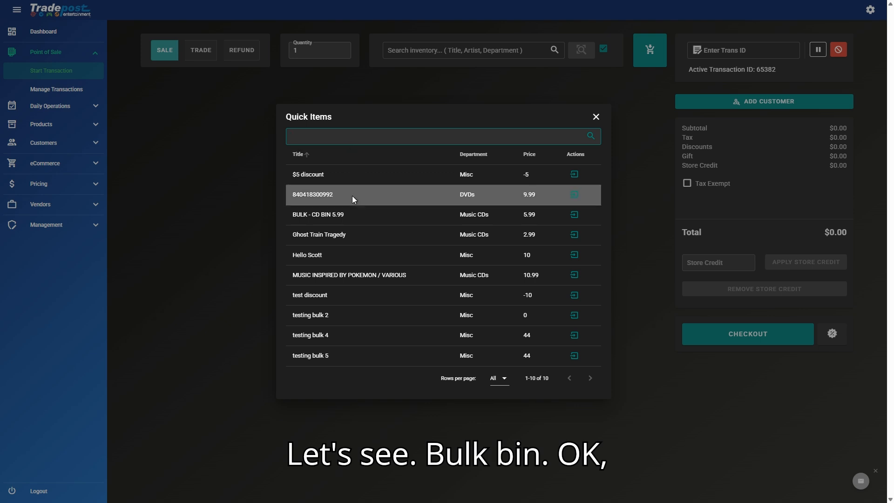
Add the quick item BULK - CD BIN 5.99 to the transaction and close the quick items list.
drag(296, 213, 371, 219)
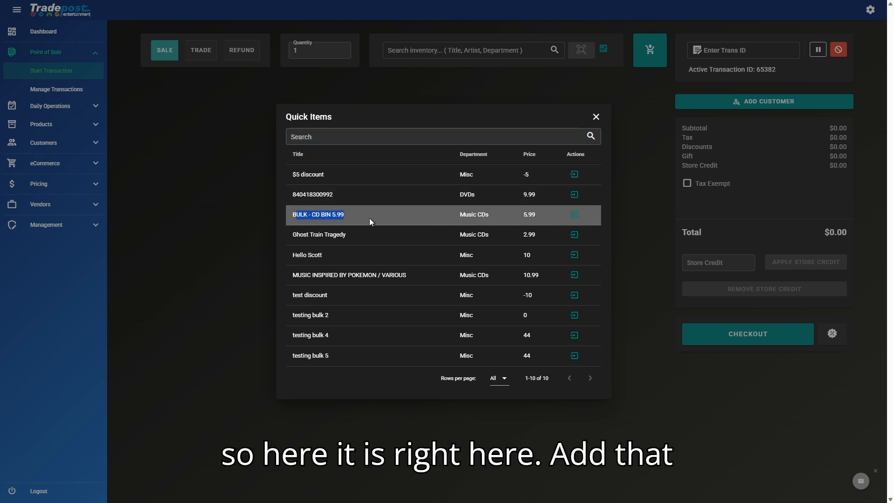
click(574, 215)
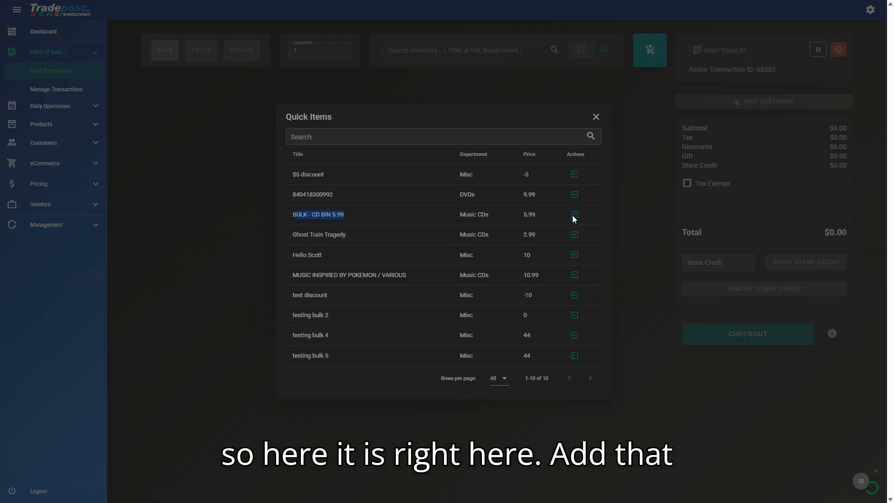
click(596, 117)
double_click(255, 117)
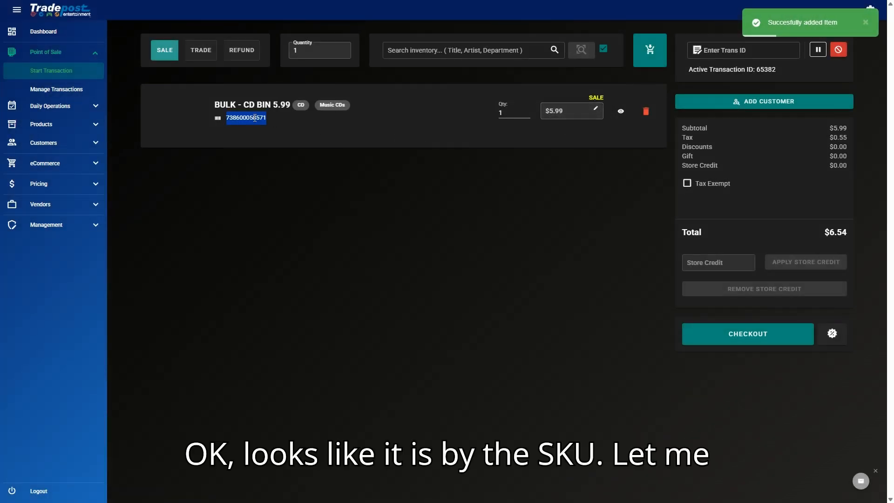
click(409, 54)
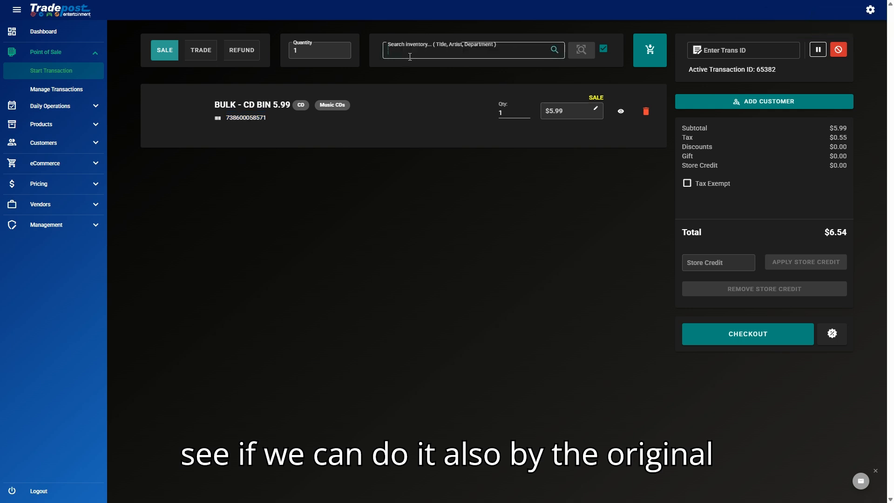
text(555556666777)
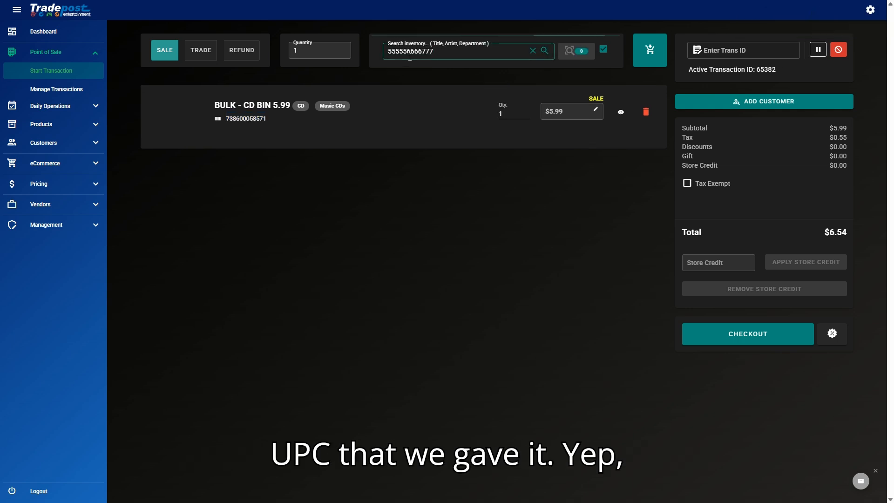
key(Return)
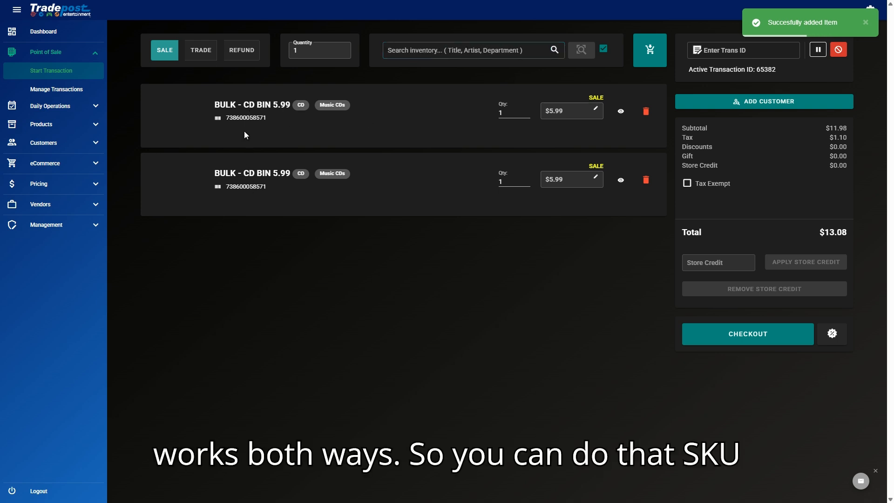
drag(240, 120, 280, 121)
click(280, 121)
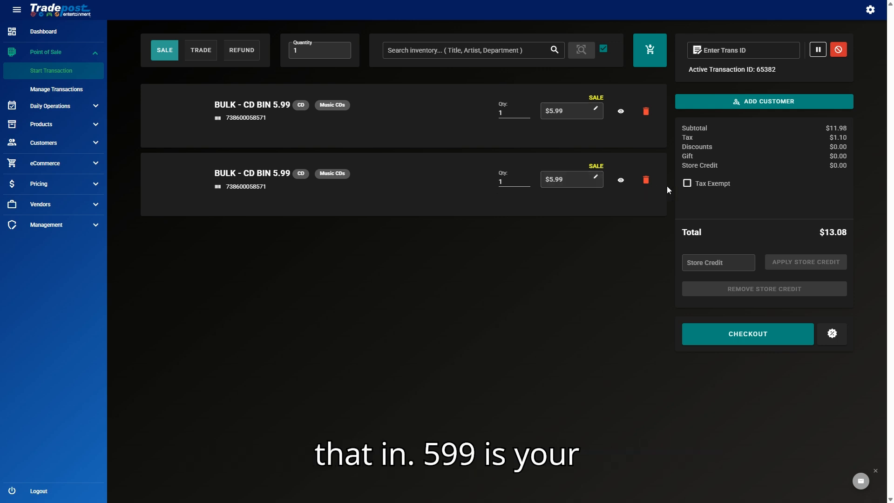
click(651, 186)
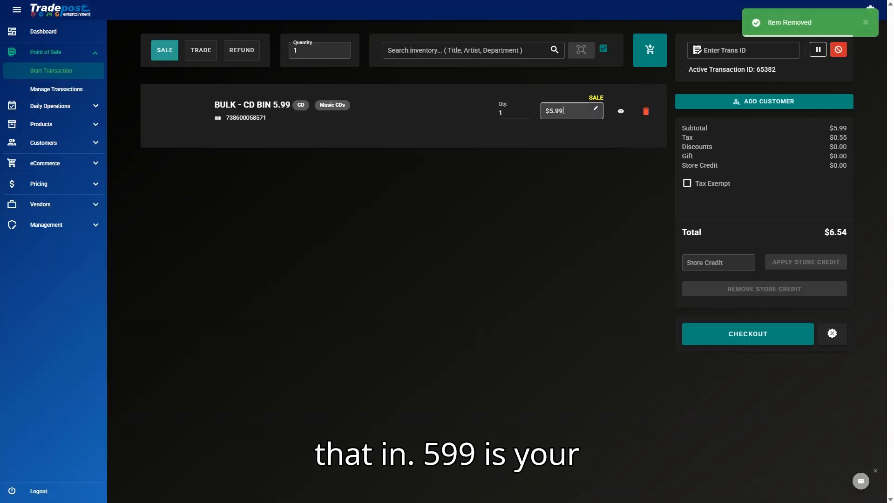
Set the quantity of the BULK - CD BIN 5.99 line to 10 and check the transaction total.
click(517, 112)
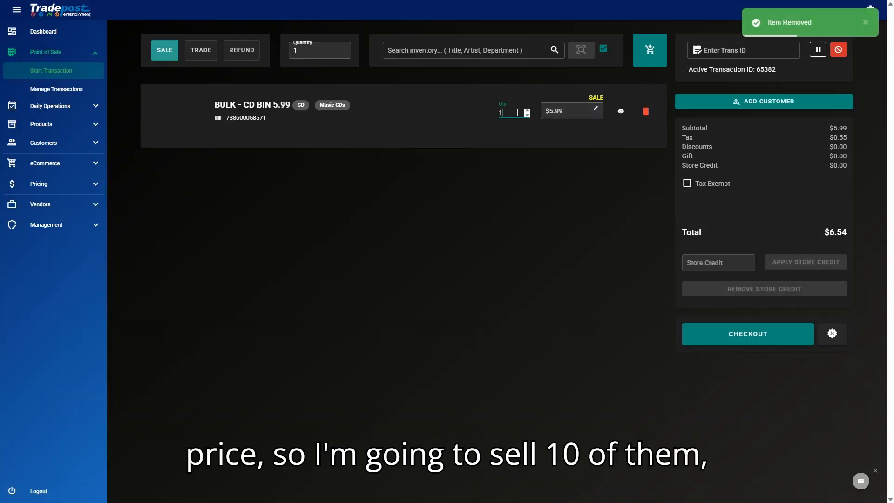
text(0)
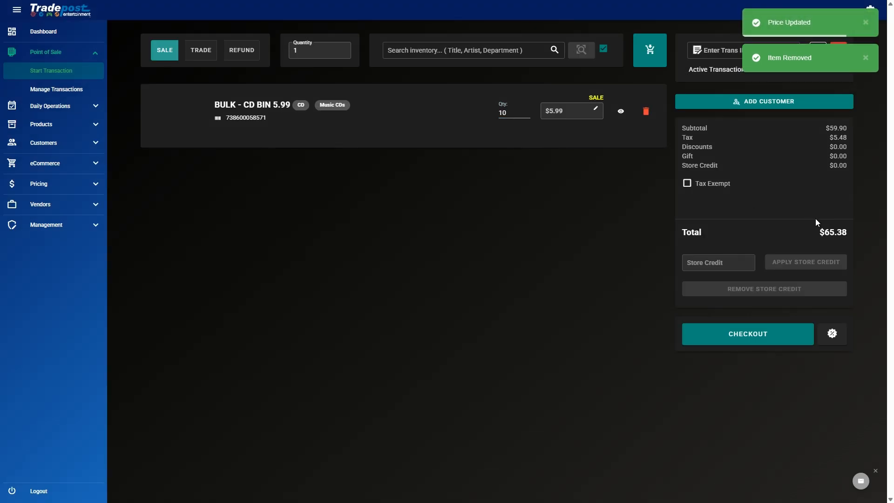
drag(819, 230, 861, 237)
click(837, 240)
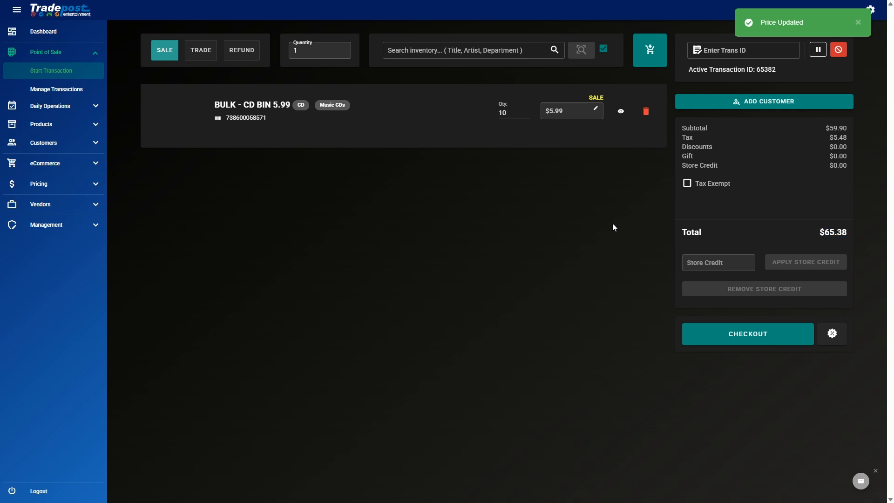
drag(568, 100, 621, 96)
click(620, 100)
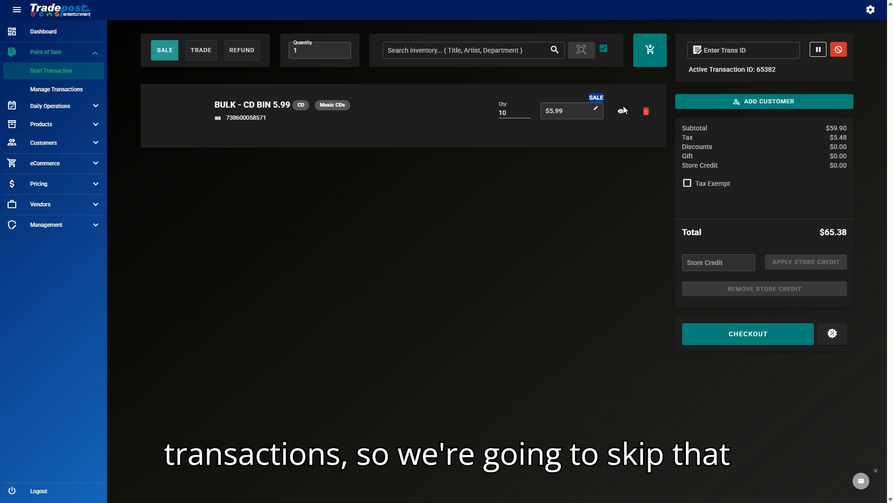
Leave the transaction and return to the Manage Inventory page.
click(49, 124)
click(52, 110)
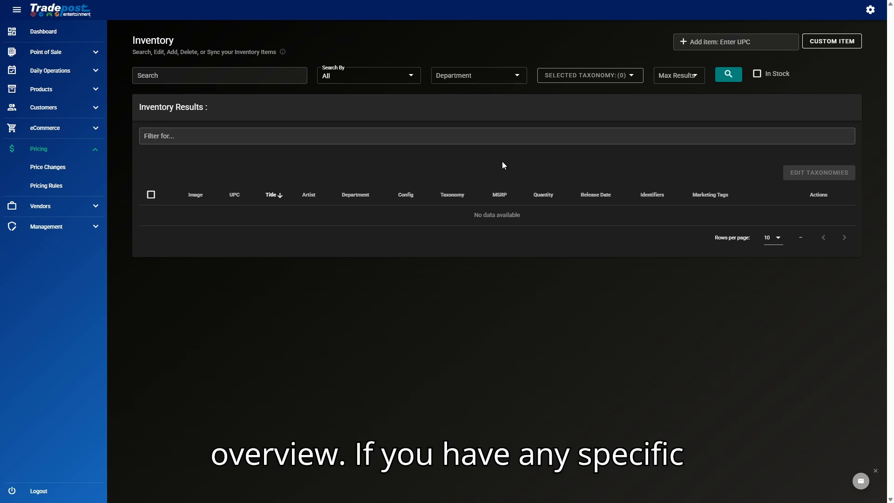
Enter "ask questions" as the description in the issue report form and close the form.
click(860, 481)
click(413, 273)
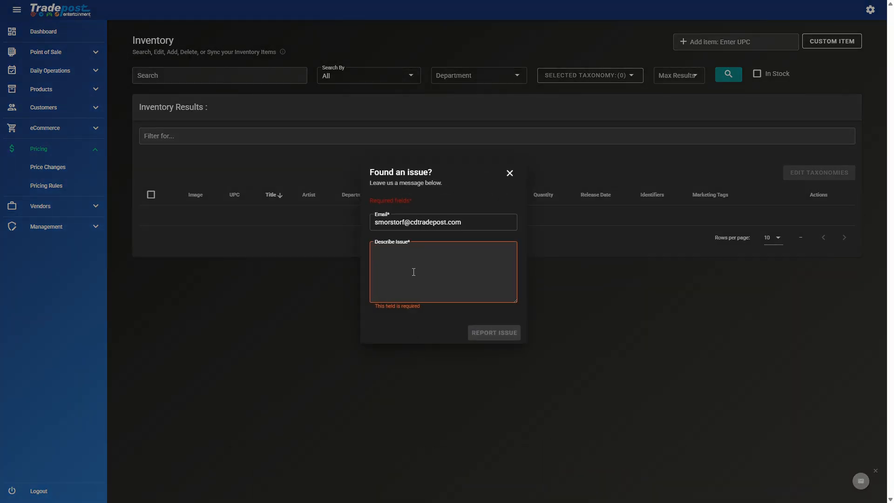
text(ask questions)
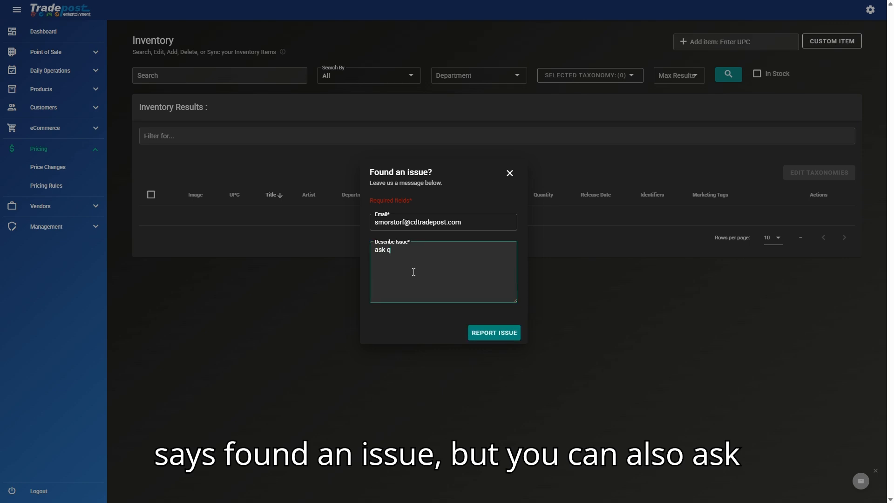
click(494, 344)
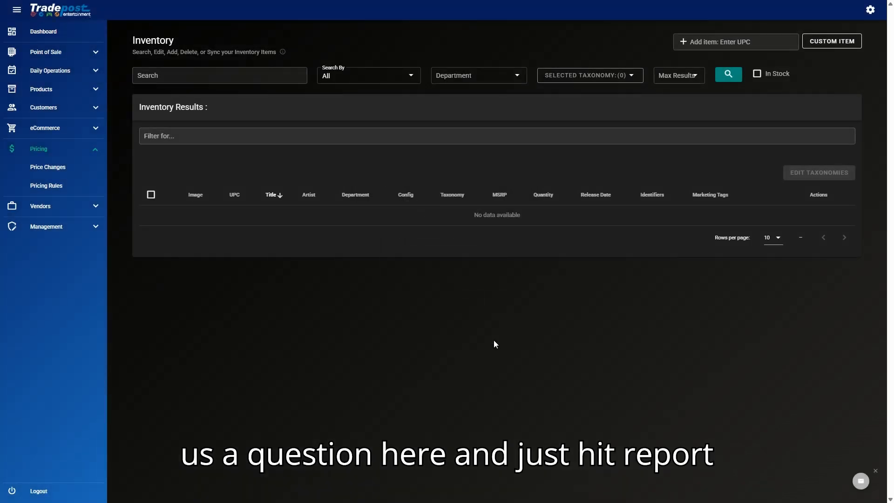